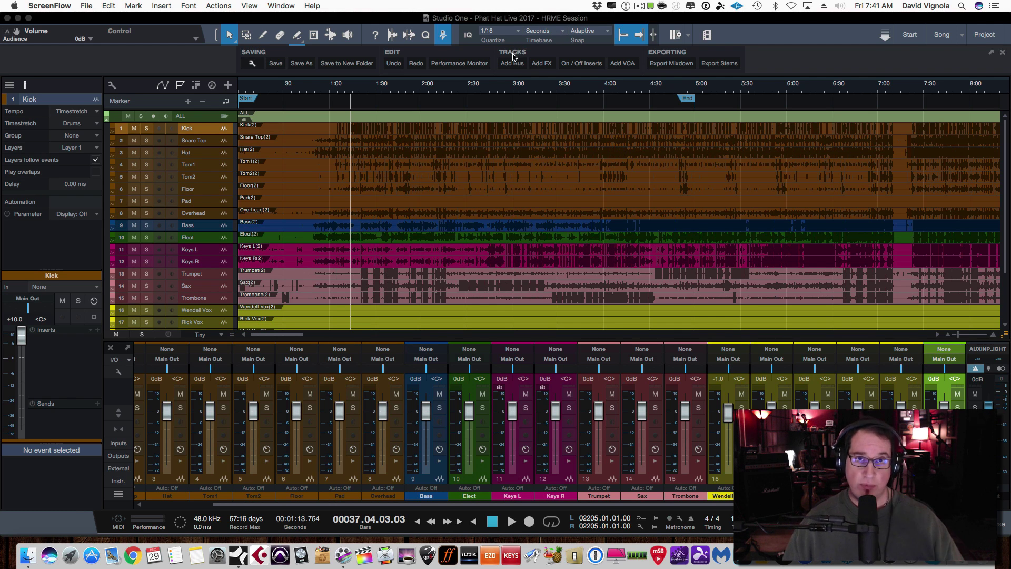
# Step: Zoom out to view the entire live recording, zoom back in, and return playback to zero
pyautogui.click(472, 87)
pyautogui.press('w')
pyautogui.press('w')
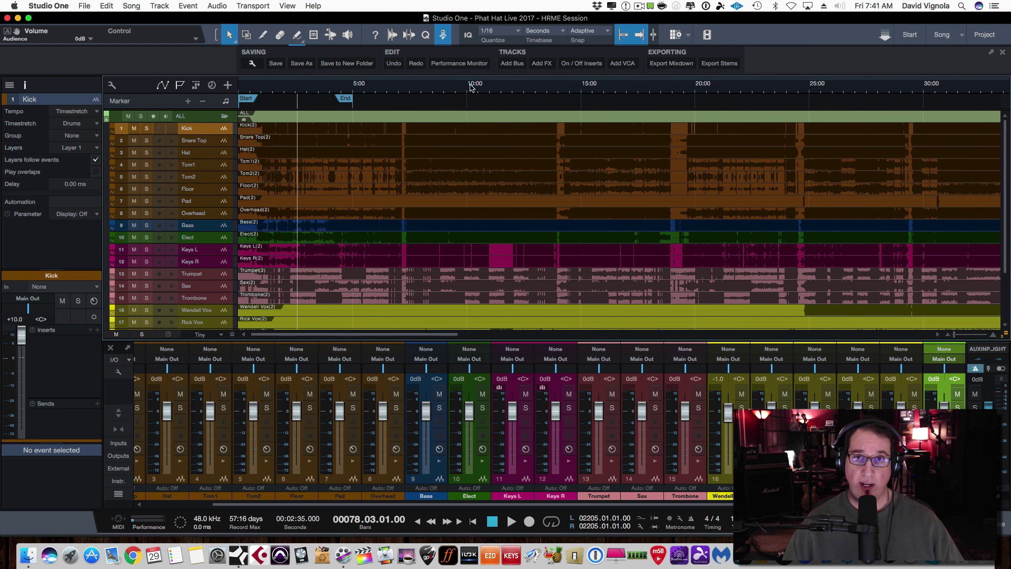
pyautogui.press('w')
pyautogui.press('w')
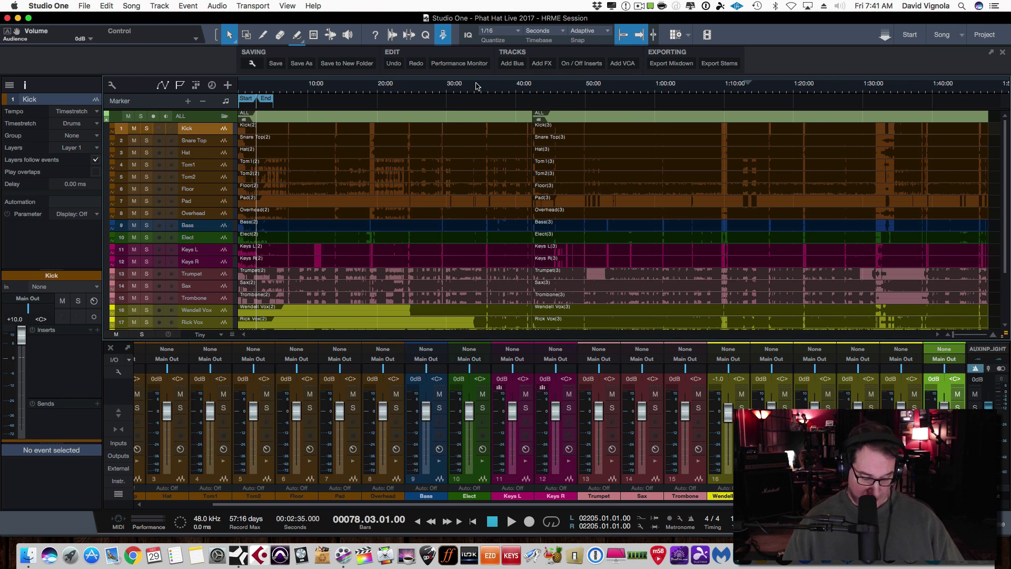
pyautogui.press('e')
pyautogui.press('e')
pyautogui.press('e')
pyautogui.press('e')
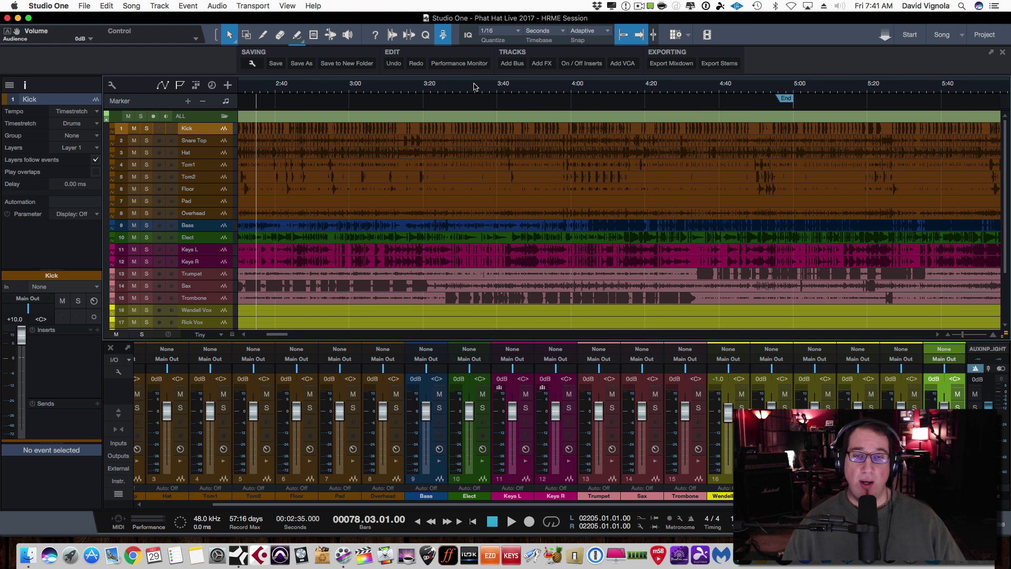
pyautogui.press('e')
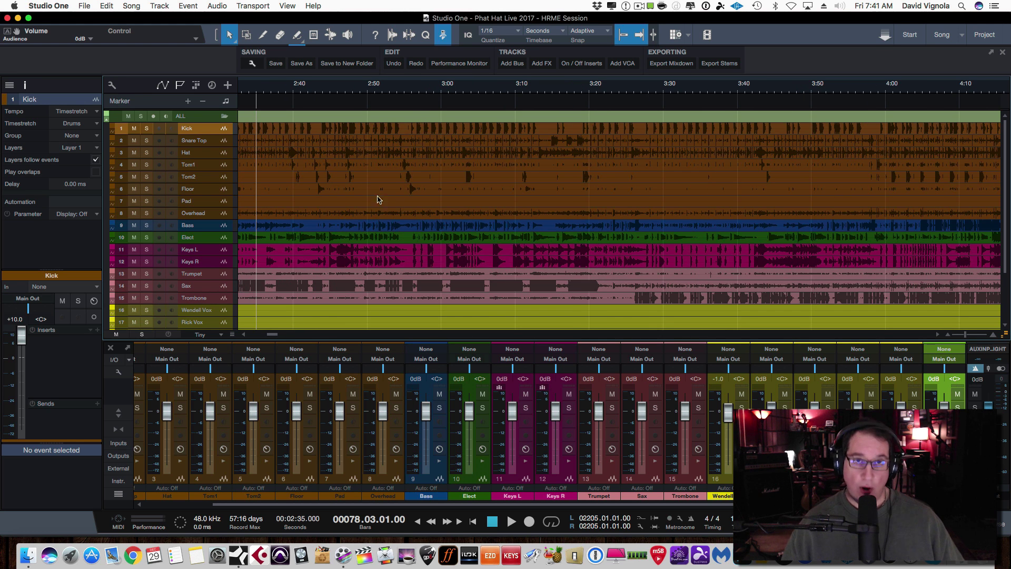
pyautogui.hscroll(-2, 414, 88)
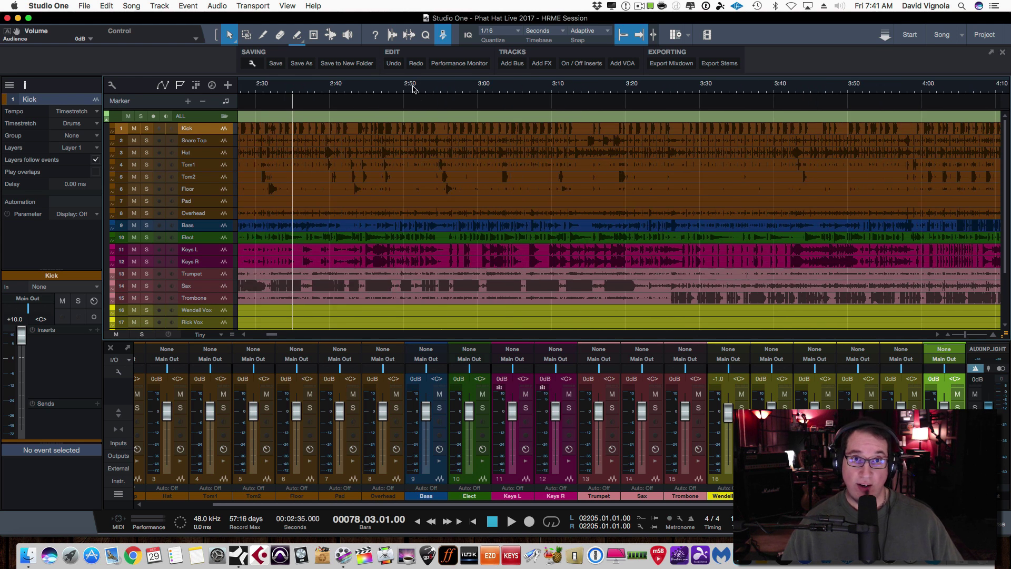
pyautogui.hscroll(-20, 413, 89)
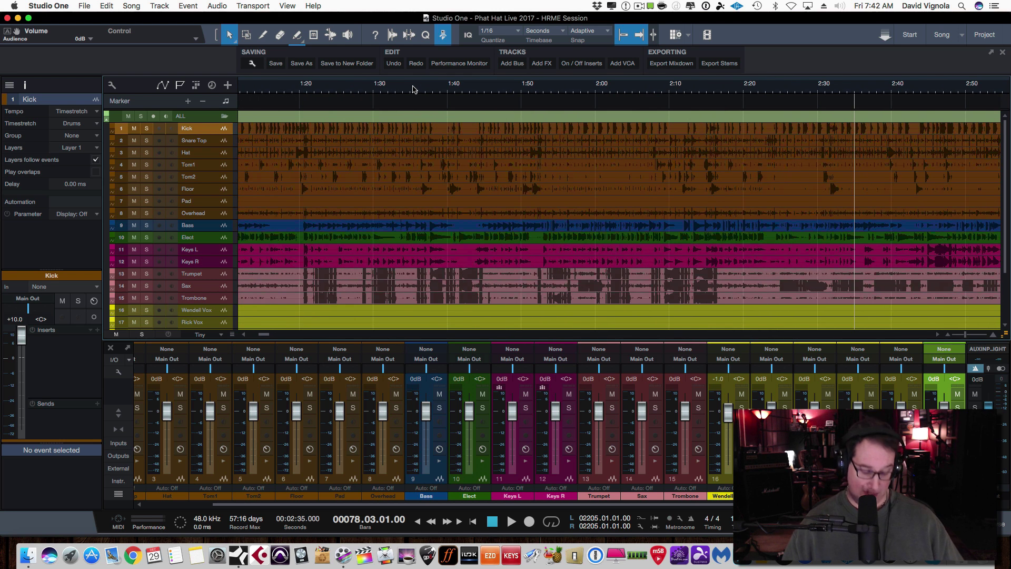
pyautogui.press('Home')
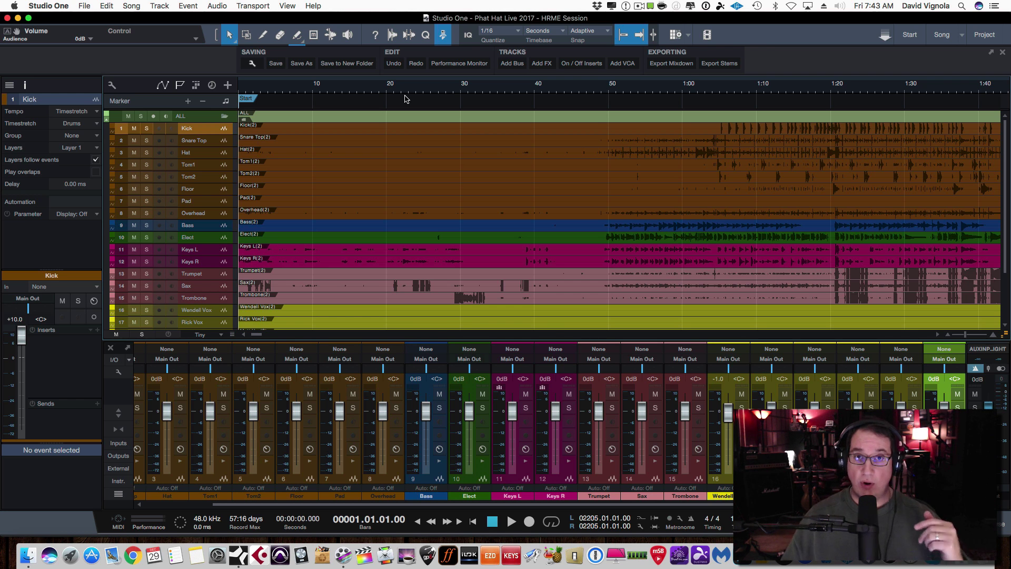
# Step: Frame the first song with the Start marker at 0:00 and the End marker near 3:00
pyautogui.moveTo(254, 101); pyautogui.dragTo(288, 102)
pyautogui.hotkey('shift', 'z')
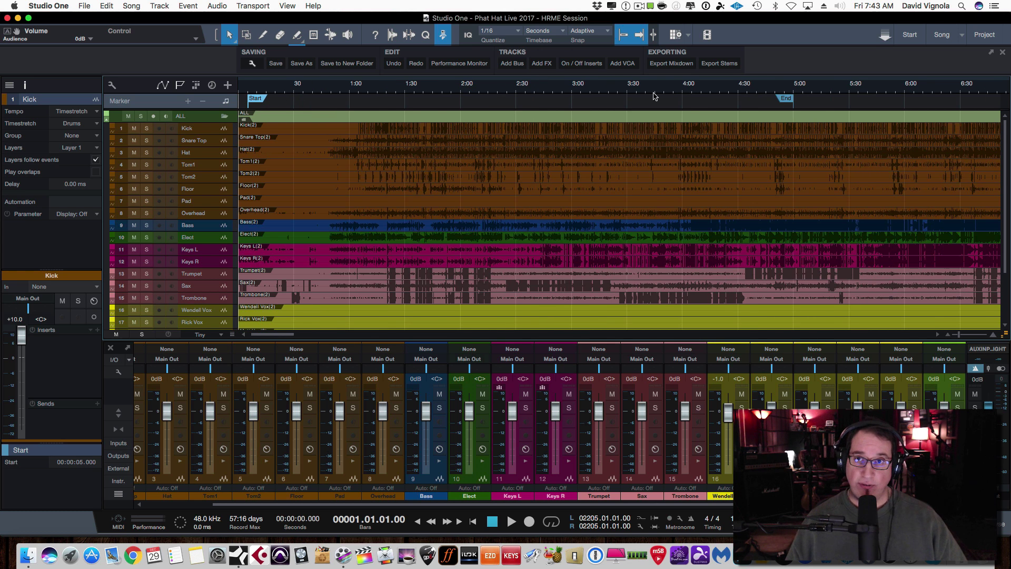
pyautogui.click(784, 101)
pyautogui.moveTo(784, 101); pyautogui.dragTo(360, 101)
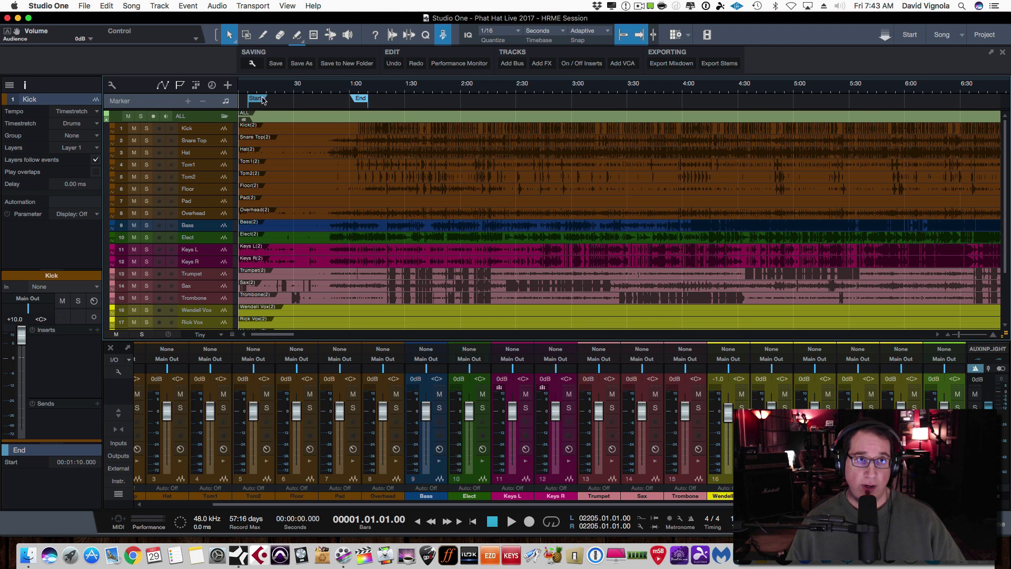
pyautogui.moveTo(257, 100)
pyautogui.mouseDown()
pyautogui.moveTo(305, 100)
pyautogui.moveTo(255, 99)
pyautogui.mouseUp()
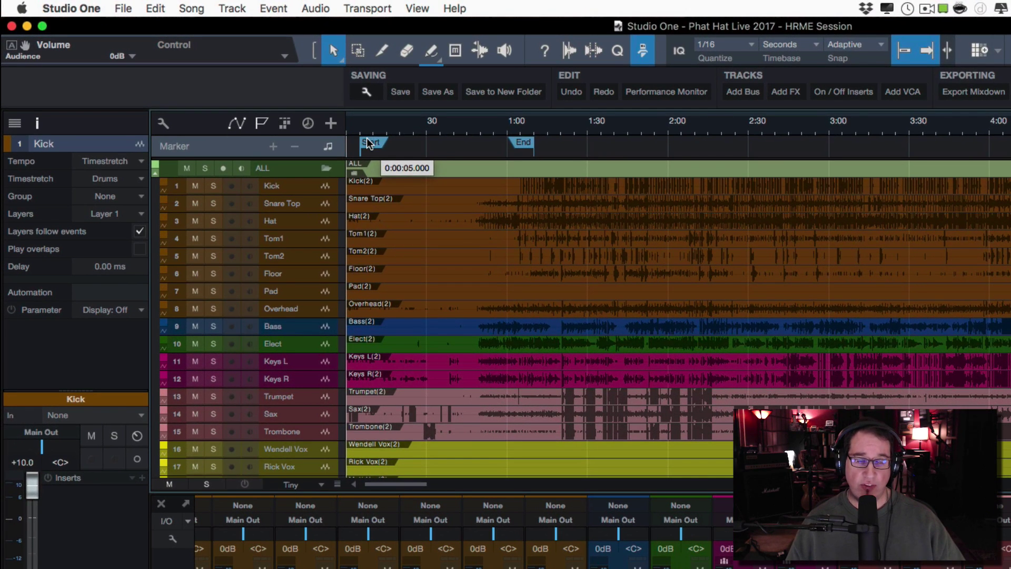
pyautogui.moveTo(369, 143); pyautogui.dragTo(349, 143)
pyautogui.moveTo(523, 143); pyautogui.dragTo(818, 140)
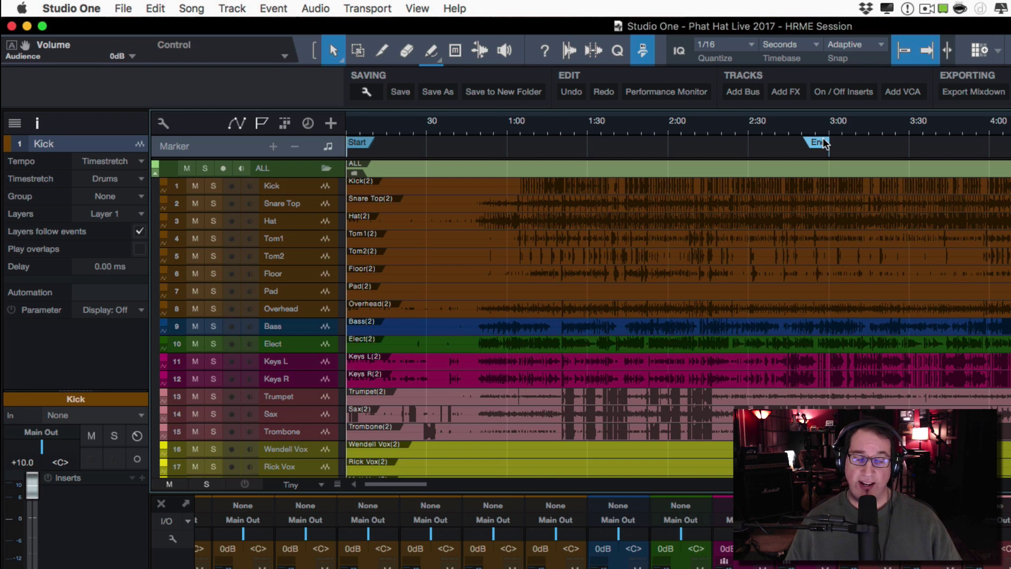
pyautogui.click(958, 94)
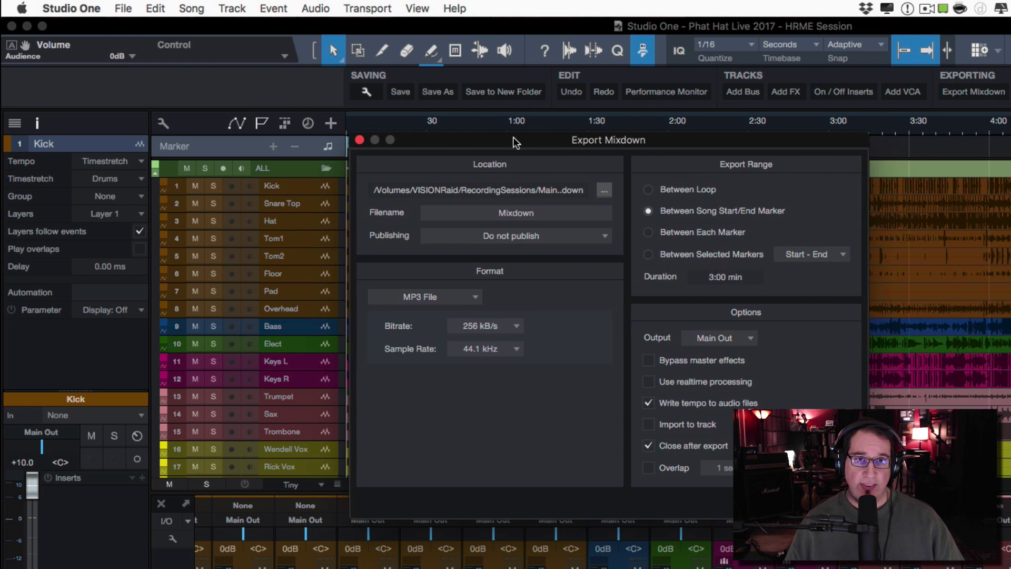
pyautogui.moveTo(511, 142); pyautogui.dragTo(434, 141)
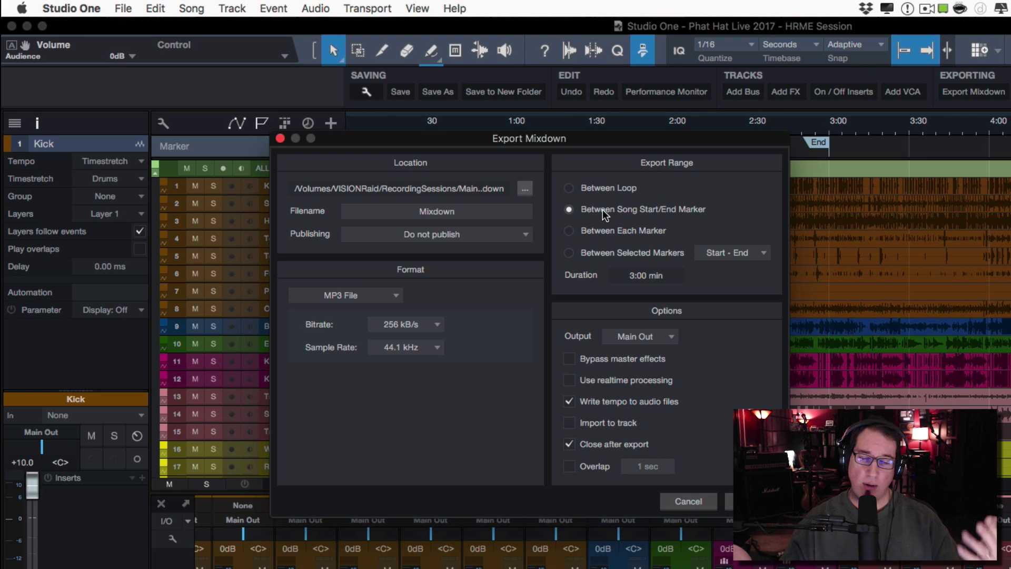
pyautogui.click(706, 502)
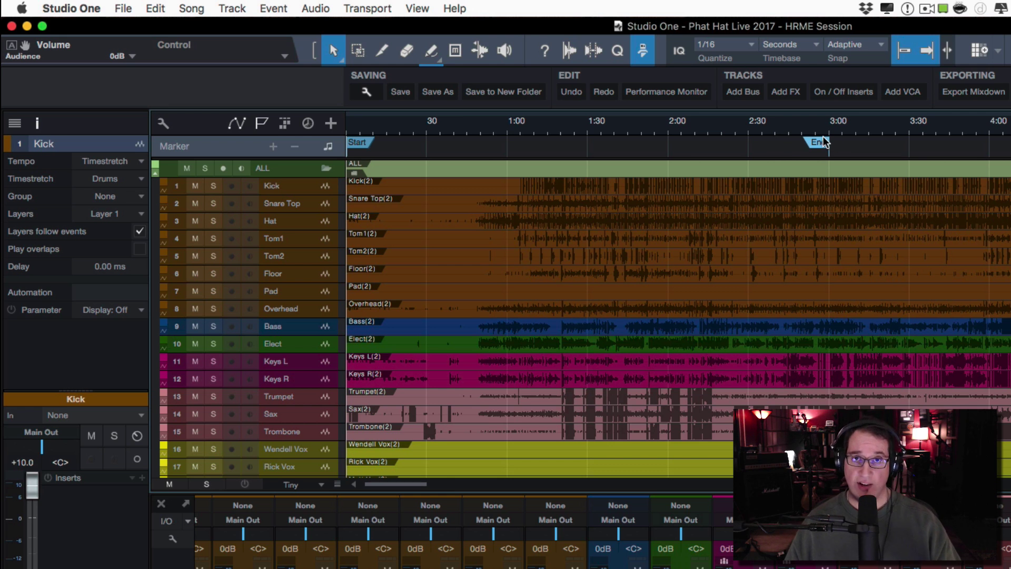
# Step: Zoom out and move the End marker to just before 7:00
pyautogui.press('w')
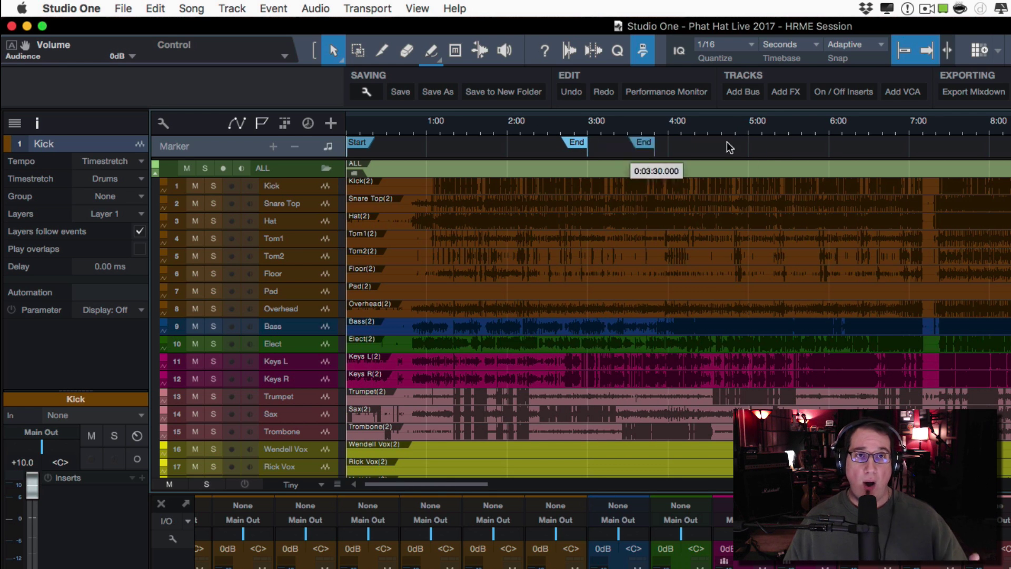
pyautogui.click(909, 136)
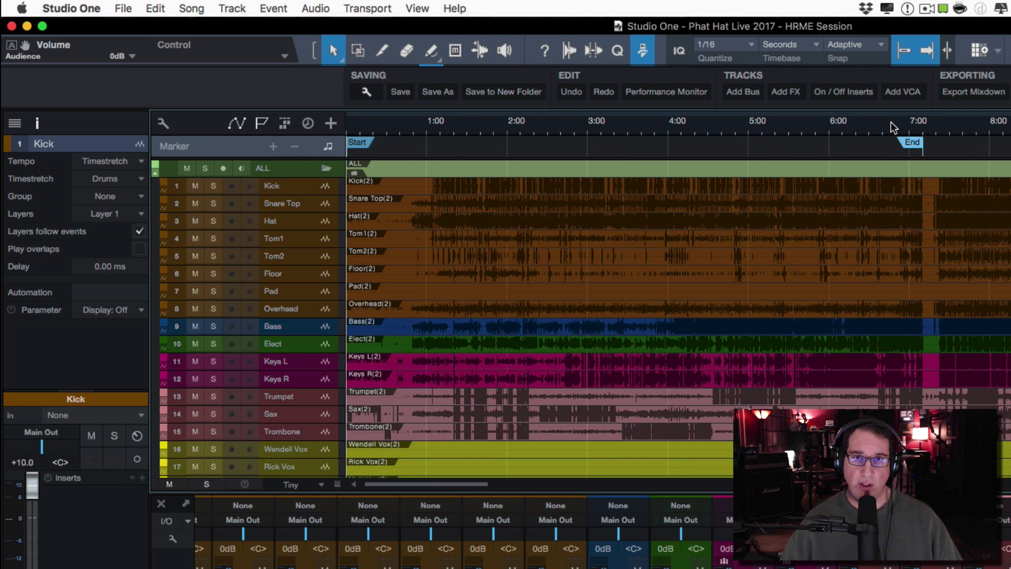
pyautogui.scroll(3, 892, 146)
pyautogui.scroll(3, 887, 168)
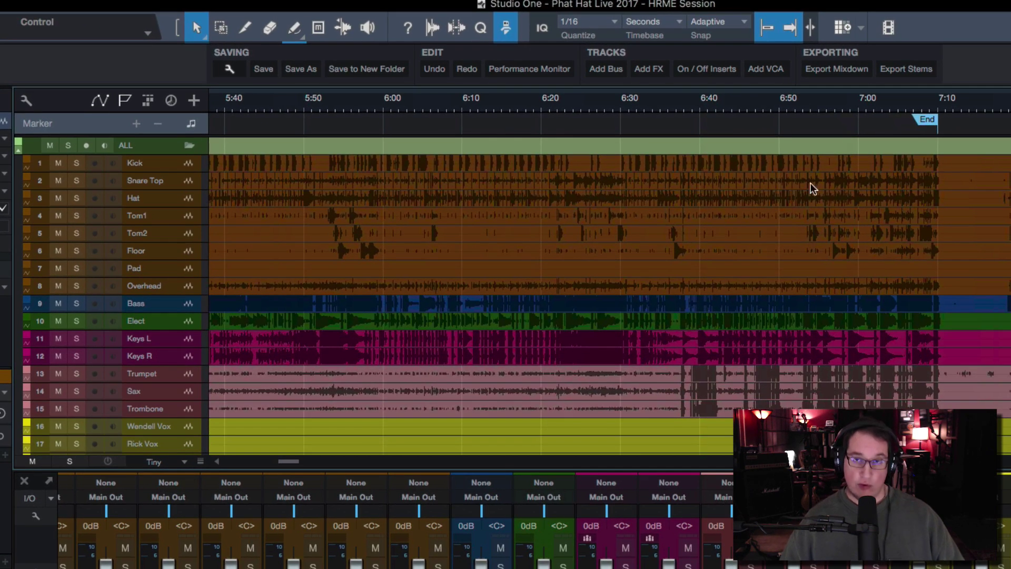
pyautogui.hscroll(5, 728, 195)
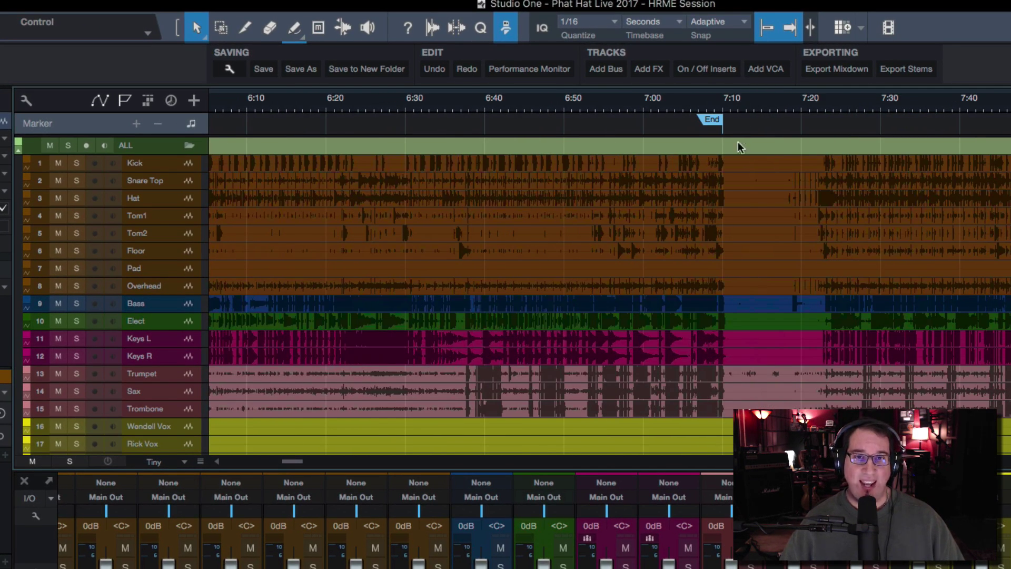
pyautogui.moveTo(760, 101); pyautogui.dragTo(754, 106)
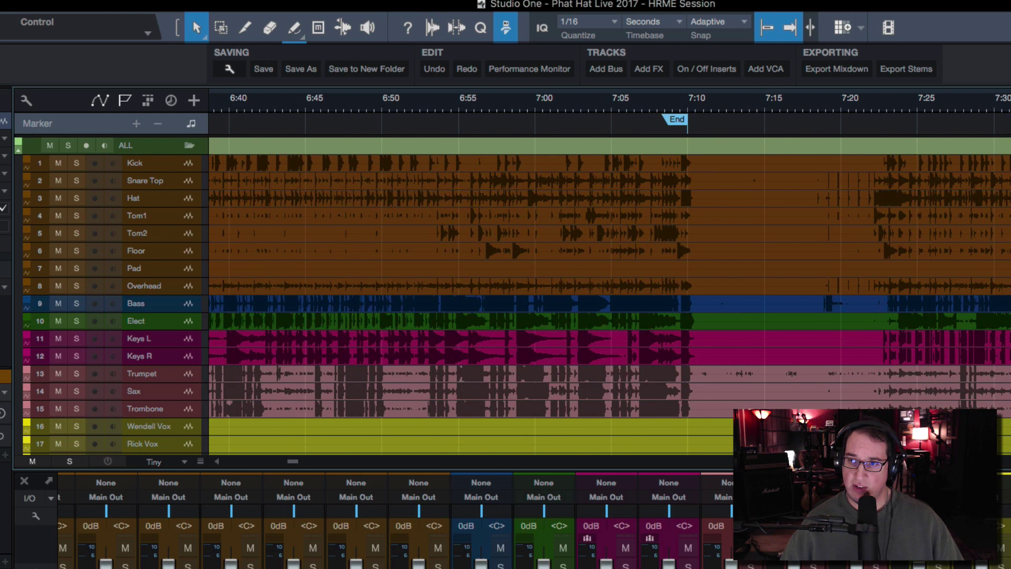
pyautogui.scroll(-1, 512, 296)
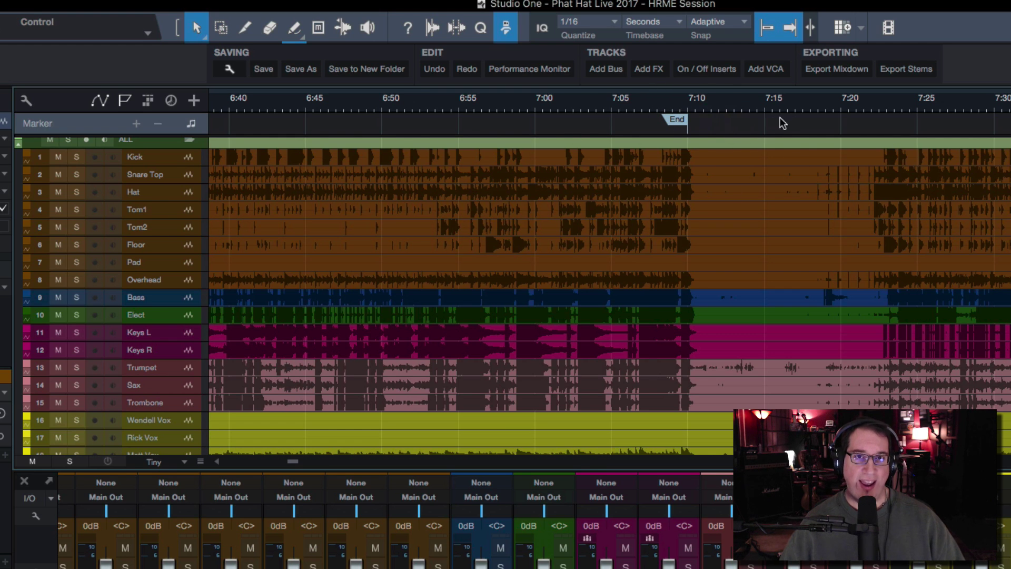
pyautogui.click(712, 107)
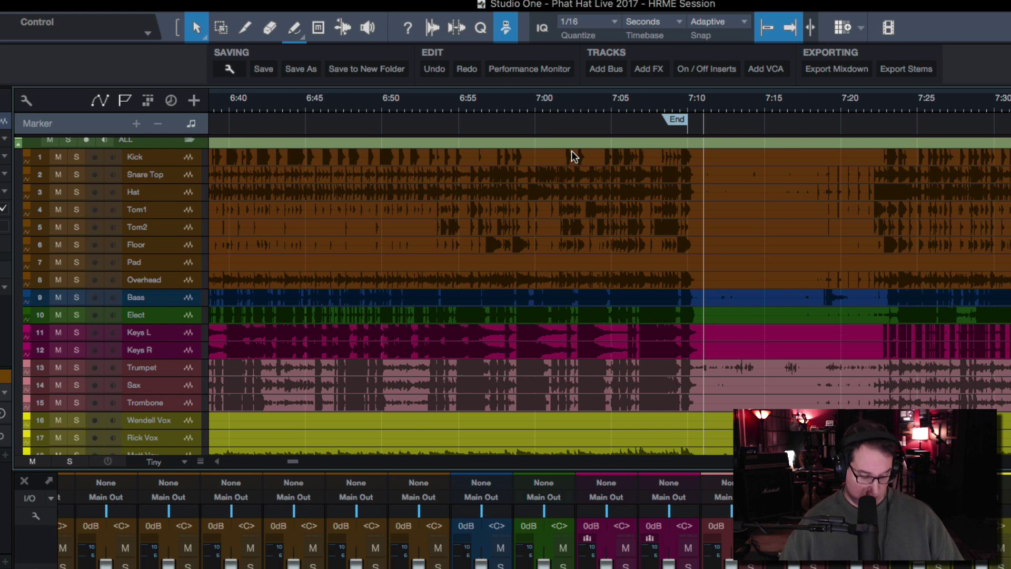
pyautogui.hscroll(-3, 574, 156)
pyautogui.press('w')
pyautogui.press('w')
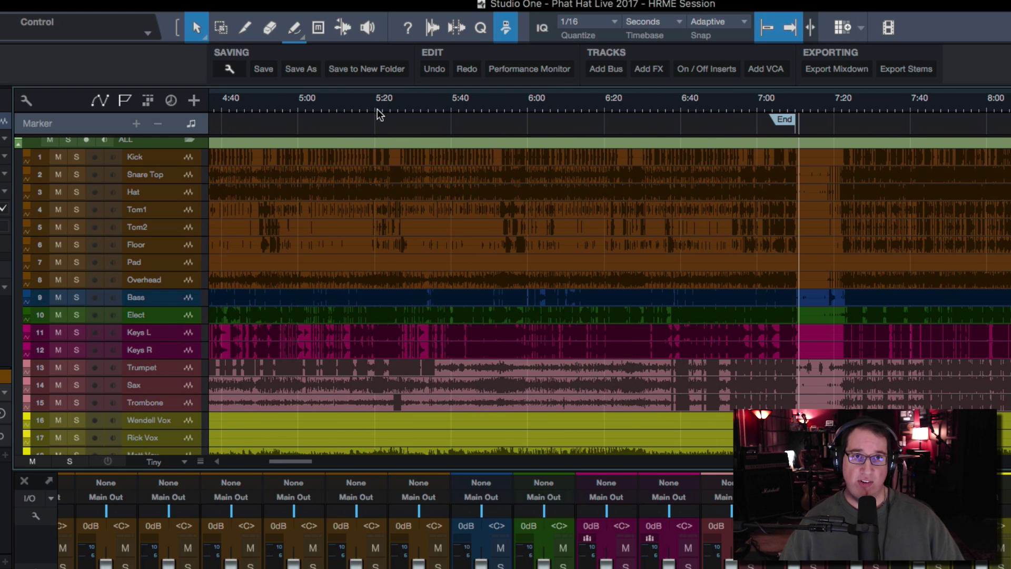
pyautogui.press('w')
pyautogui.press('w')
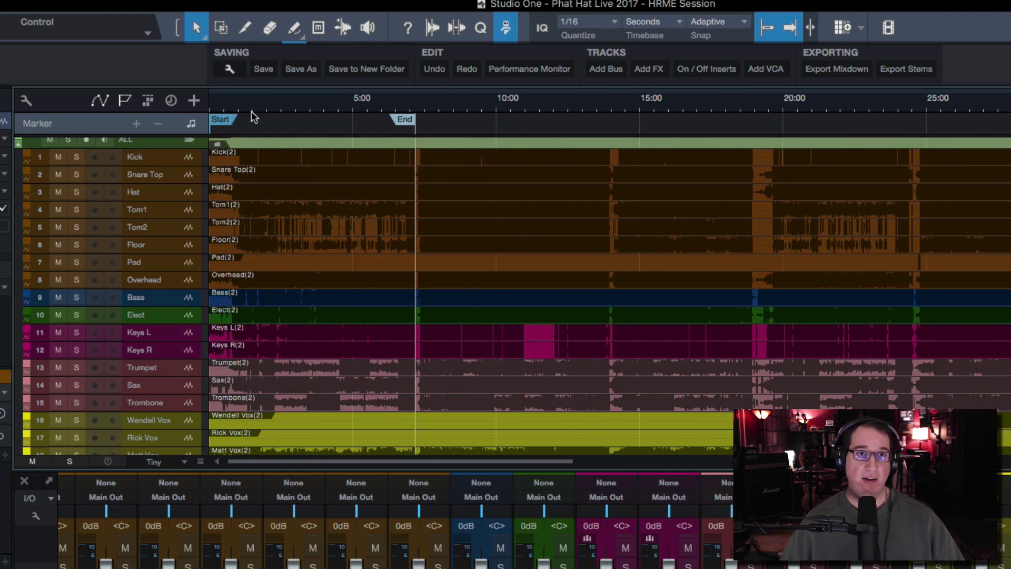
pyautogui.click(252, 106)
pyautogui.press('space')
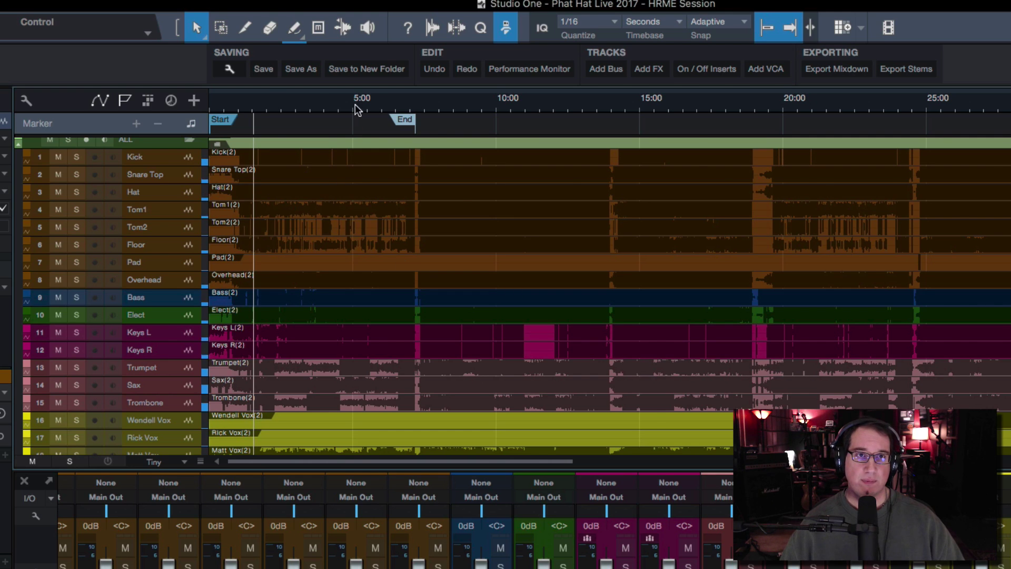
pyautogui.moveTo(362, 104); pyautogui.dragTo(374, 153)
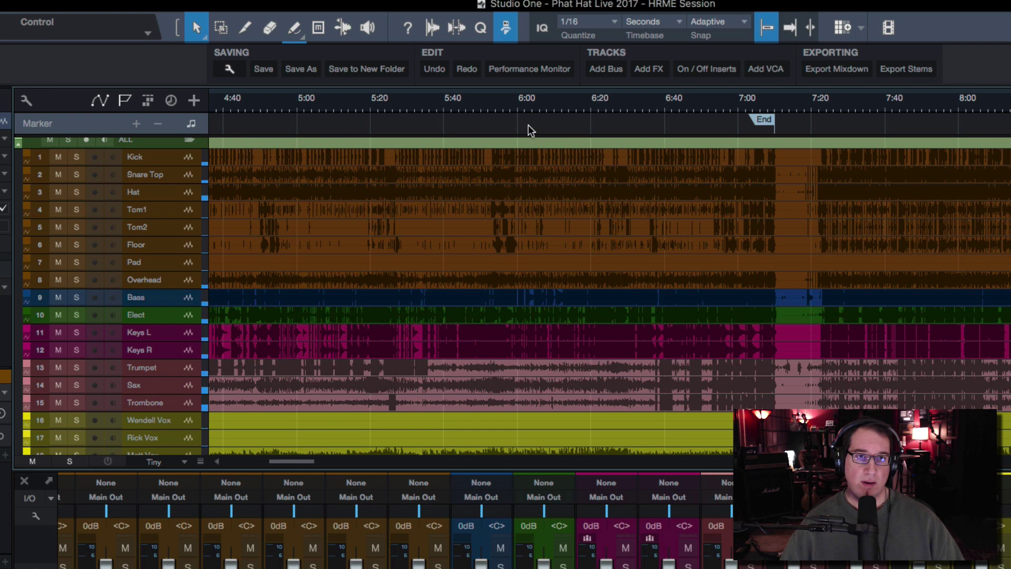
pyautogui.press('f')
pyautogui.hscroll(-5, 445, 159)
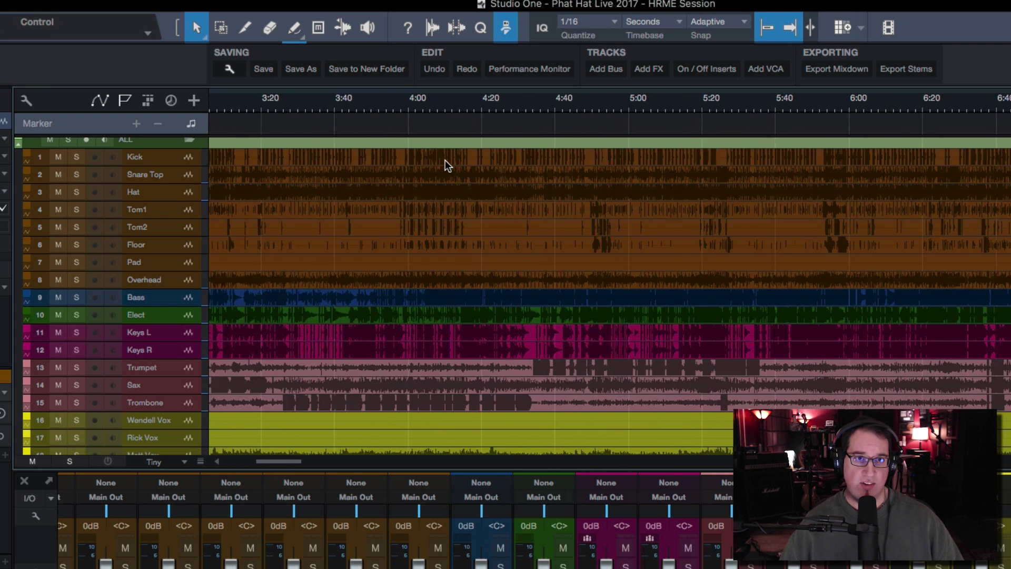
pyautogui.hscroll(-8, 444, 160)
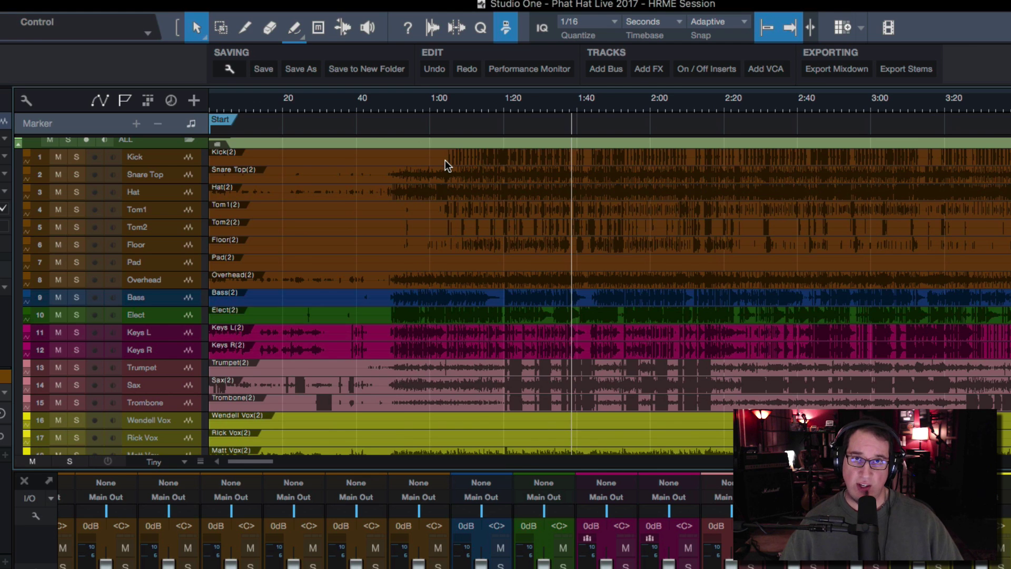
pyautogui.hscroll(12, 445, 160)
pyautogui.hscroll(2, 445, 160)
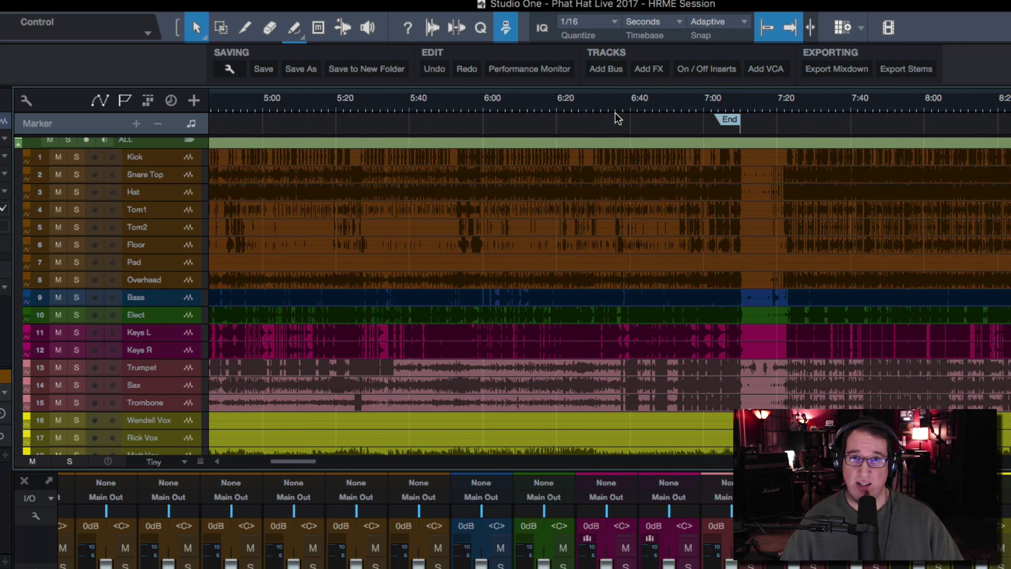
pyautogui.moveTo(721, 108); pyautogui.dragTo(747, 102)
pyautogui.click(788, 106)
pyautogui.press('space')
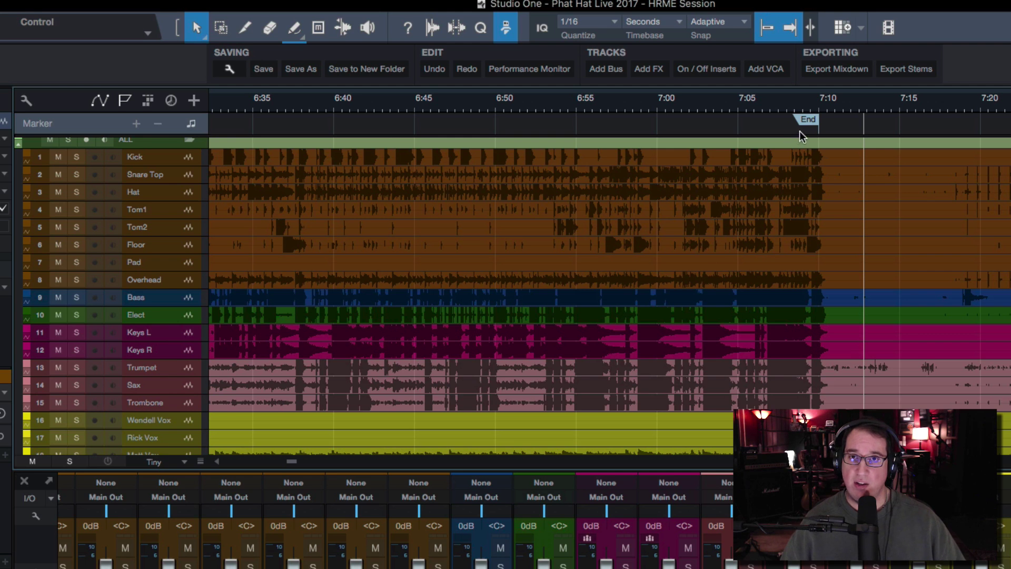
pyautogui.moveTo(807, 129); pyautogui.dragTo(855, 131)
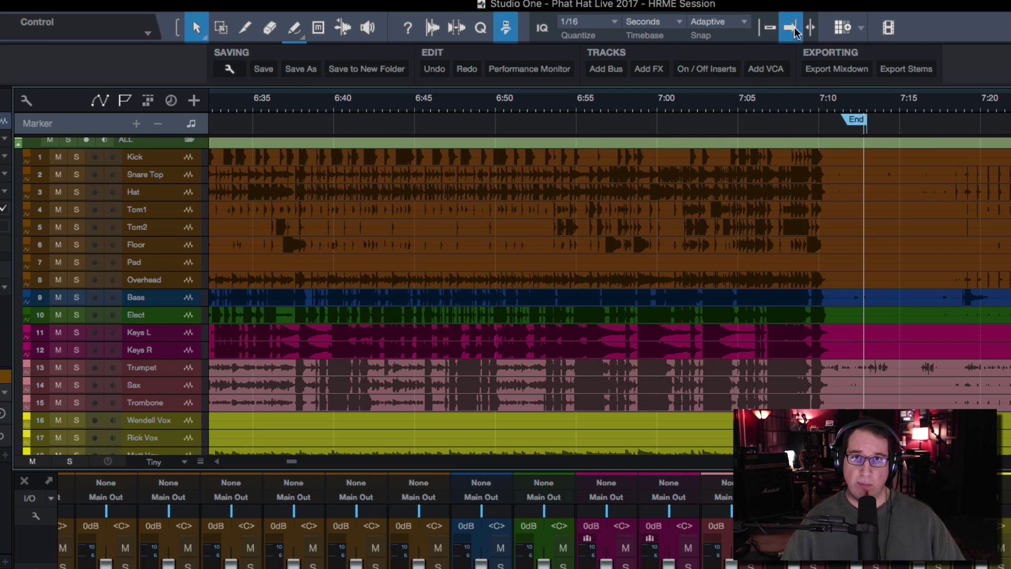
pyautogui.hscroll(3, 751, 198)
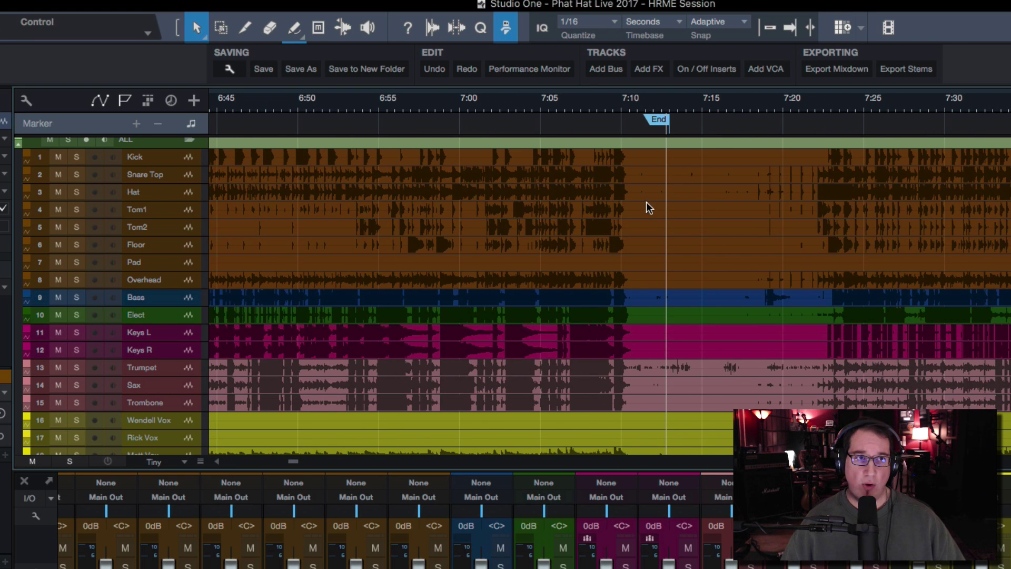
pyautogui.scroll(-5, 646, 203)
pyautogui.scroll(5, 648, 206)
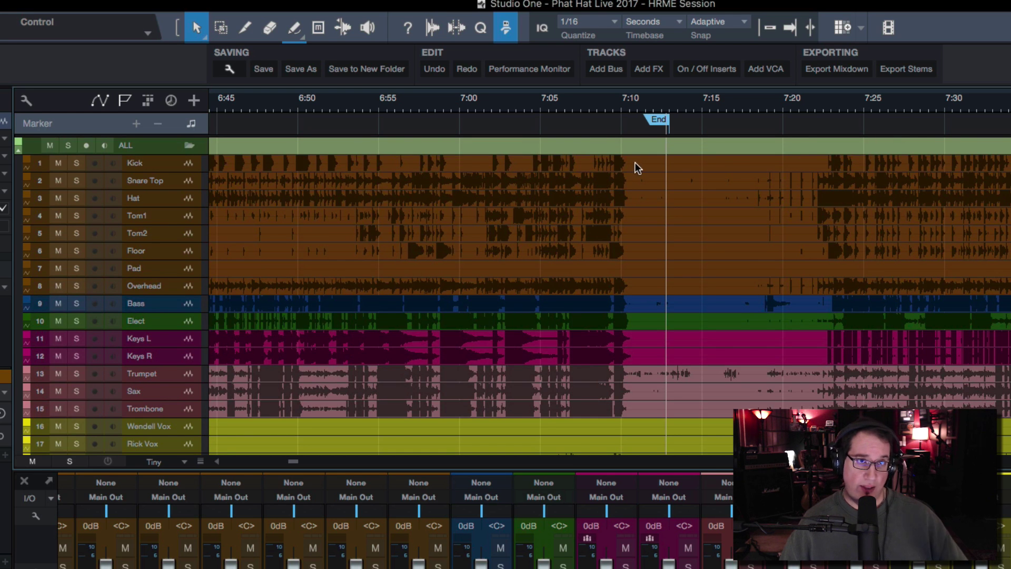
pyautogui.scroll(-2, 636, 273)
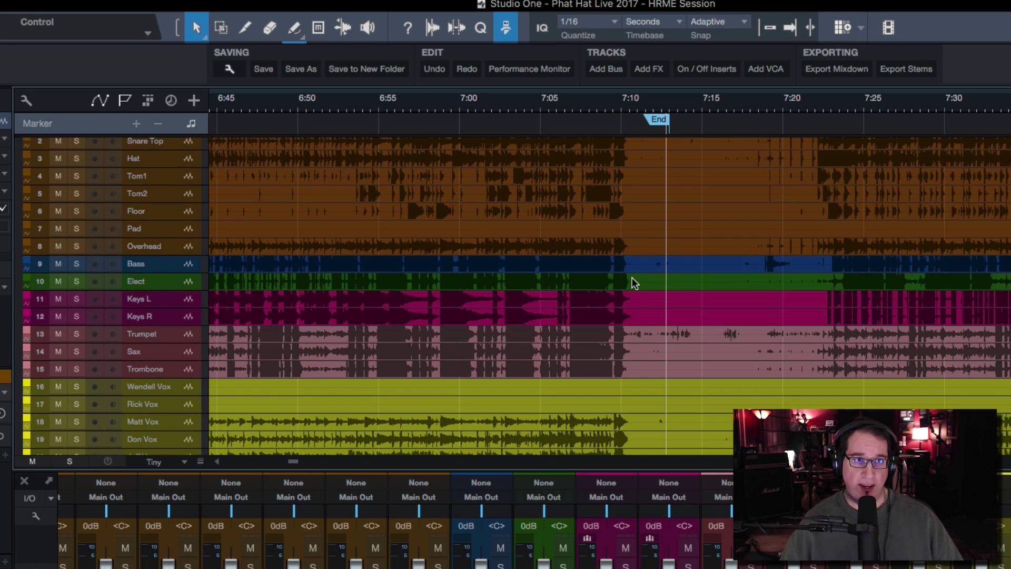
pyautogui.scroll(-3, 629, 318)
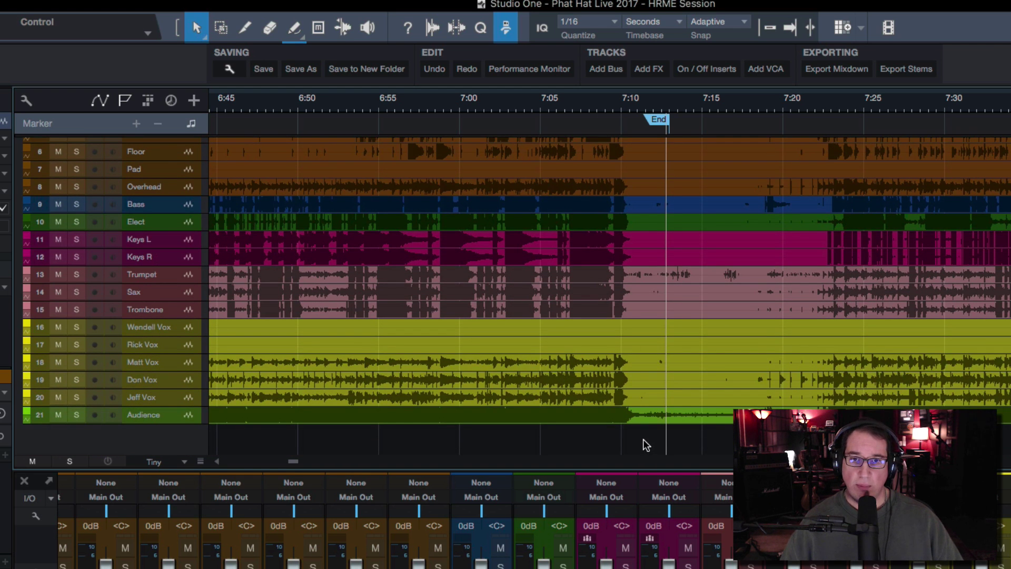
# Step: Select all tracks and cut them at about 7:12 with the Split tool
pyautogui.moveTo(647, 444); pyautogui.dragTo(658, 84)
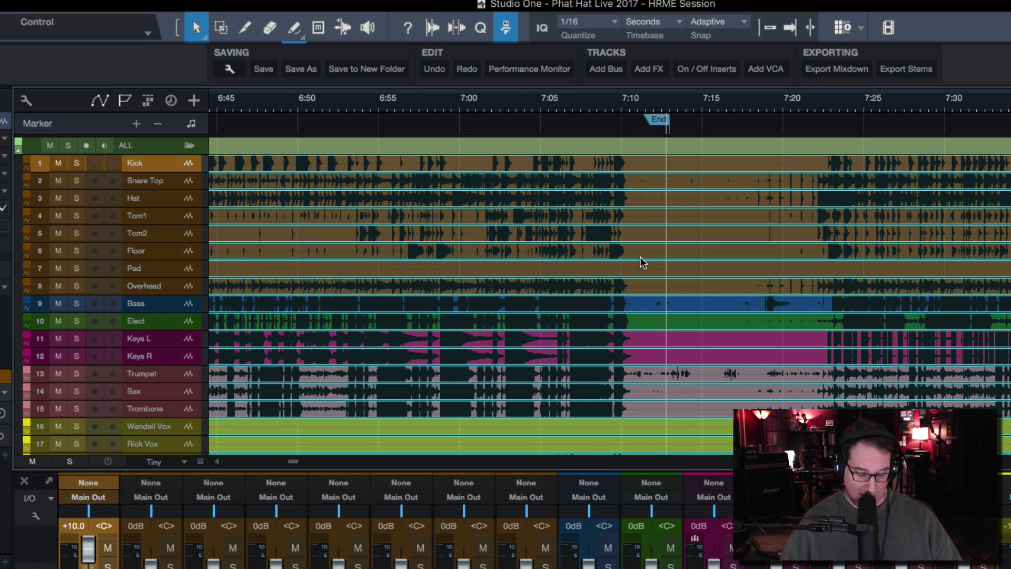
pyautogui.press('3')
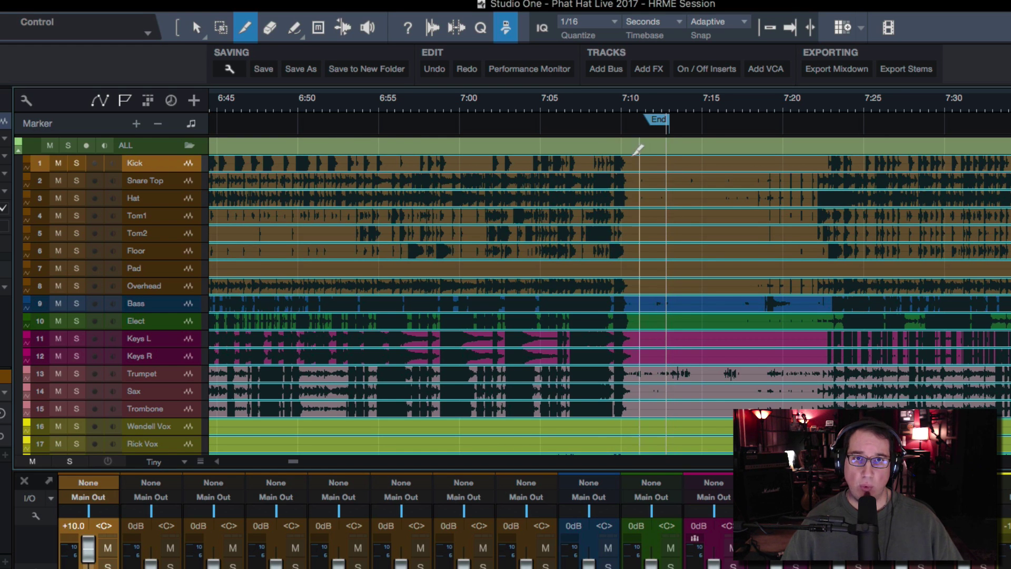
pyautogui.click(668, 156)
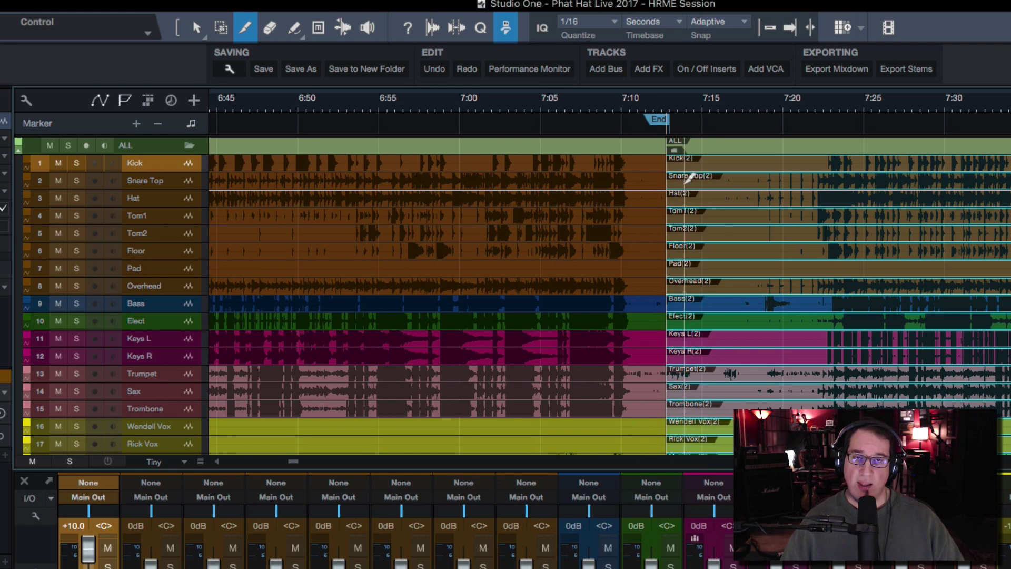
# Step: Select the first song's Kick, Snare Top, Hat, Tom, Floor, Pad, Overhead, Bass and Elect parts, then clear the selection
pyautogui.press('1')
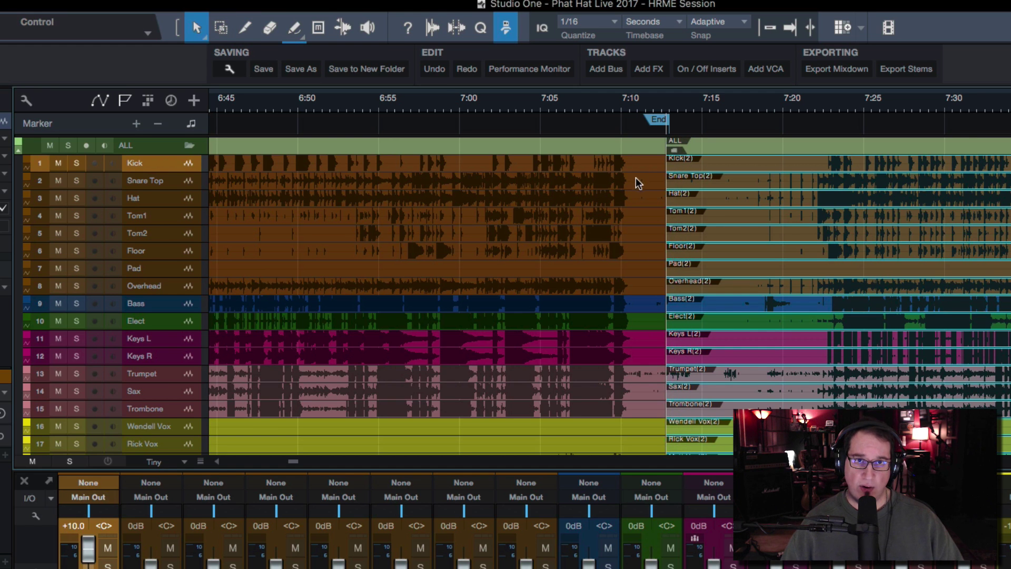
pyautogui.click(639, 164)
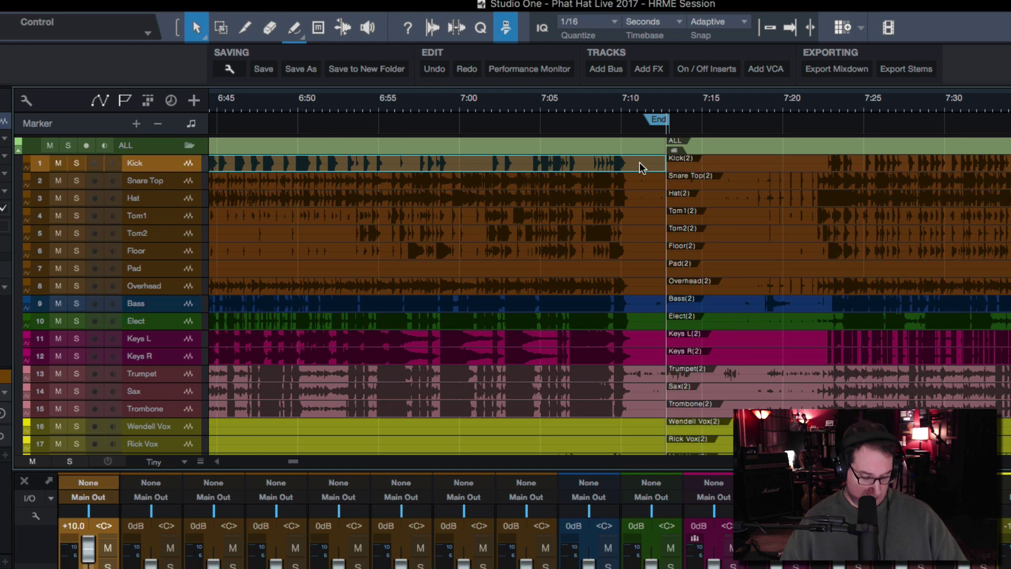
pyautogui.keyDown('shift'); pyautogui.click(637, 184); pyautogui.keyUp('shift')
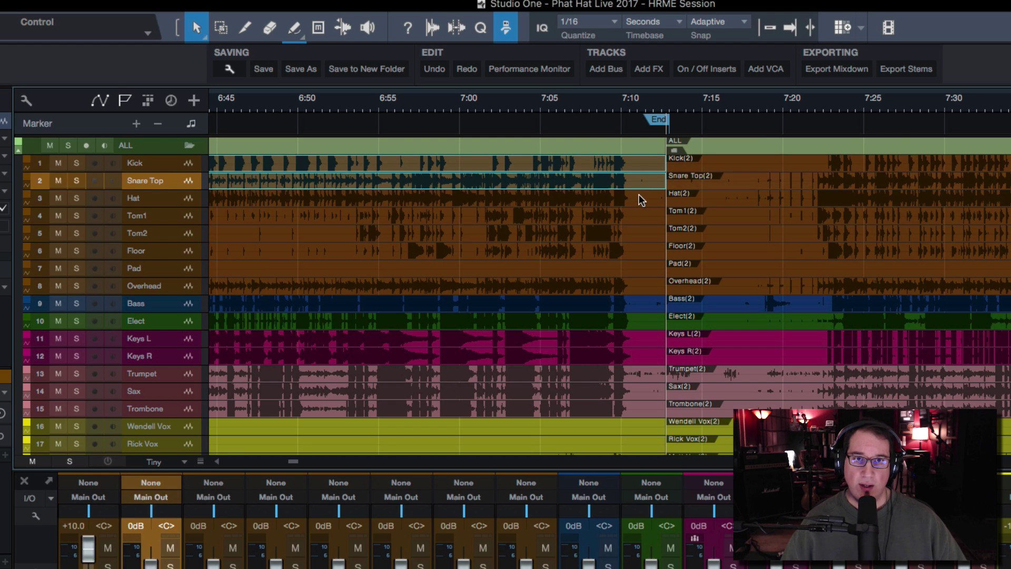
pyautogui.keyDown('shift'); pyautogui.click(639, 195); pyautogui.keyUp('shift')
pyautogui.keyDown('shift'); pyautogui.click(635, 216); pyautogui.keyUp('shift')
pyautogui.keyDown('shift'); pyautogui.click(633, 228); pyautogui.keyUp('shift')
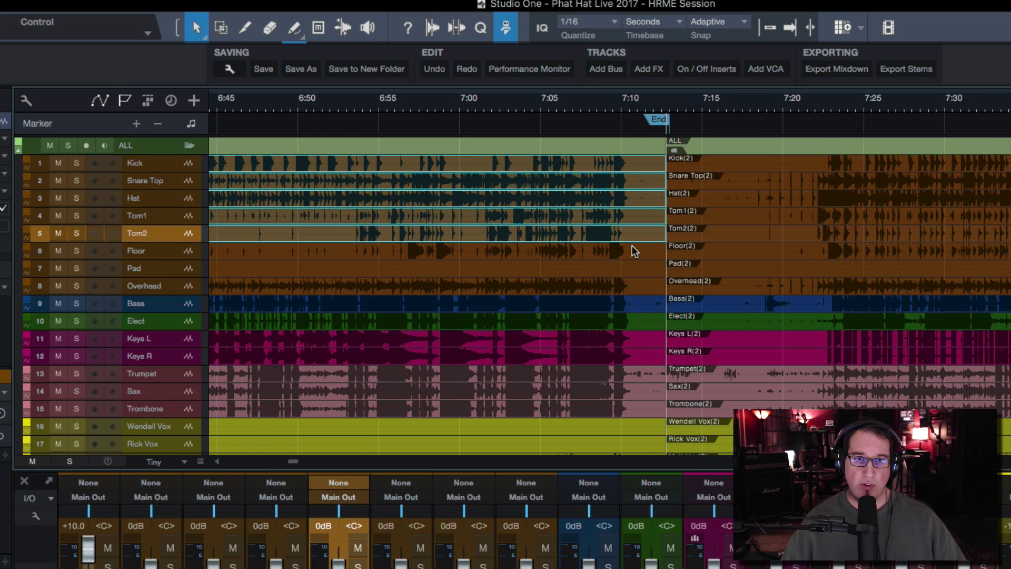
pyautogui.keyDown('shift'); pyautogui.click(632, 246); pyautogui.keyUp('shift')
pyautogui.keyDown('shift'); pyautogui.click(632, 267); pyautogui.keyUp('shift')
pyautogui.keyDown('shift'); pyautogui.click(634, 285); pyautogui.keyUp('shift')
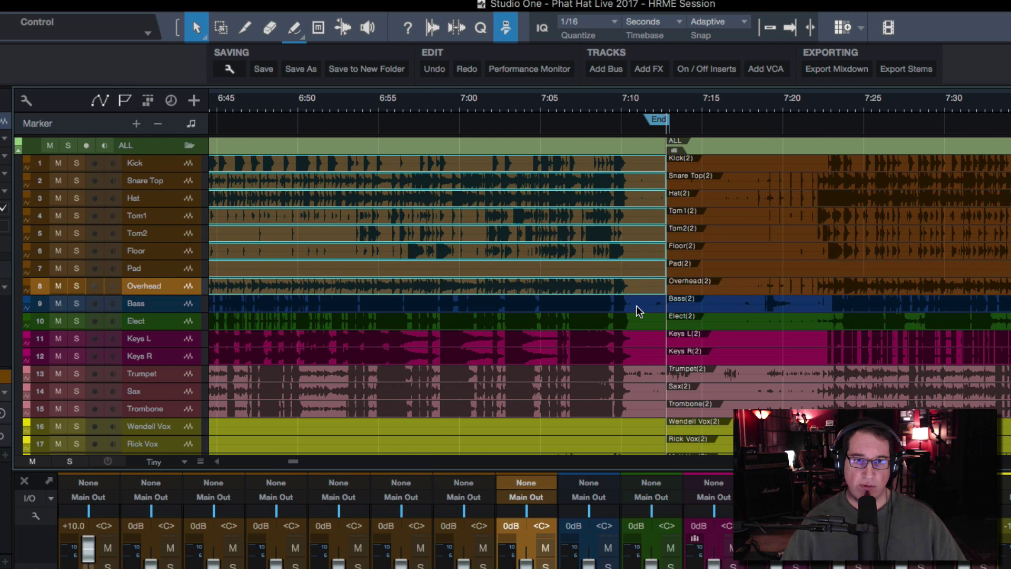
pyautogui.keyDown('shift'); pyautogui.click(635, 308); pyautogui.keyUp('shift')
pyautogui.keyDown('shift'); pyautogui.click(634, 322); pyautogui.keyUp('shift')
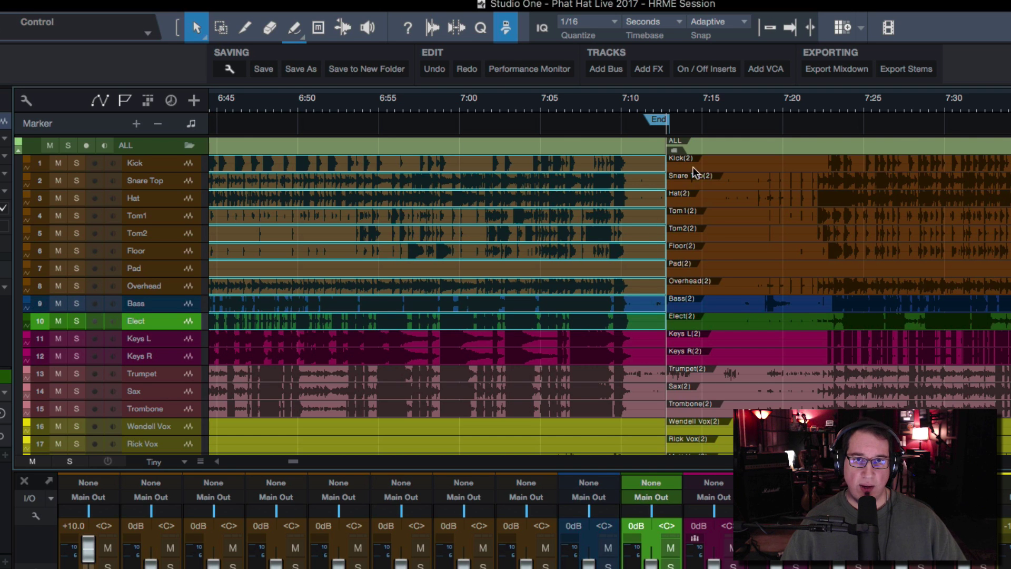
pyautogui.scroll(-3, 727, 369)
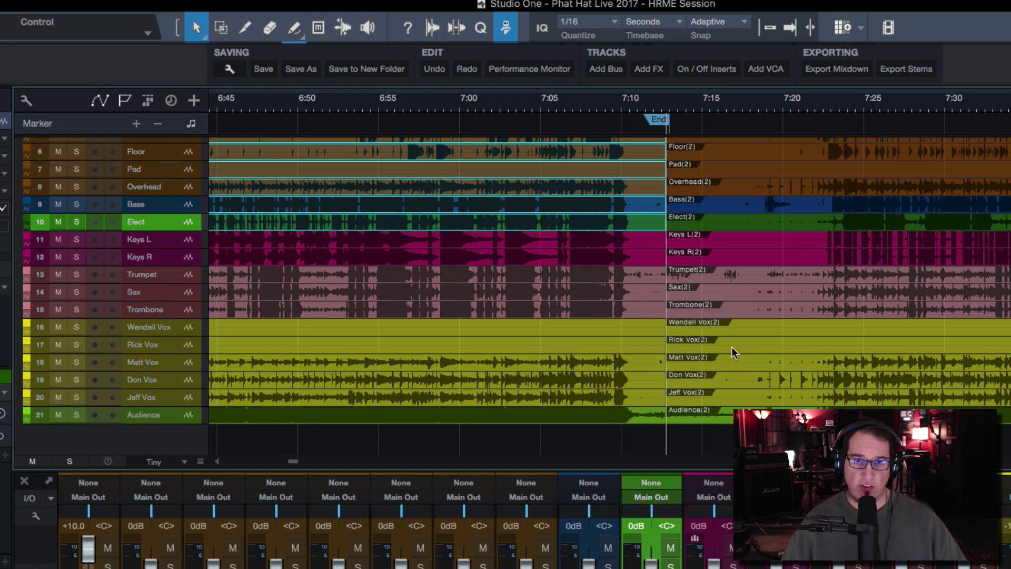
pyautogui.click(697, 430)
# Step: Select every second-song '(2)' part and trim their starts at the song boundary
pyautogui.moveTo(700, 436); pyautogui.dragTo(735, 90)
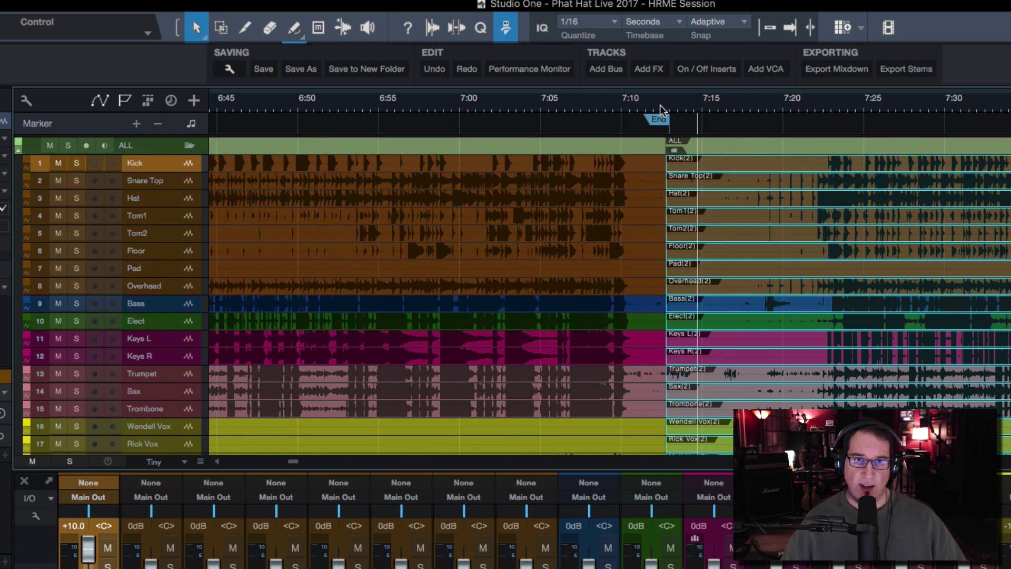
pyautogui.moveTo(662, 110)
pyautogui.mouseDown()
pyautogui.moveTo(675, 148)
pyautogui.moveTo(700, 168)
pyautogui.moveTo(781, 168)
pyautogui.moveTo(747, 168)
pyautogui.mouseUp()
pyautogui.click(711, 165)
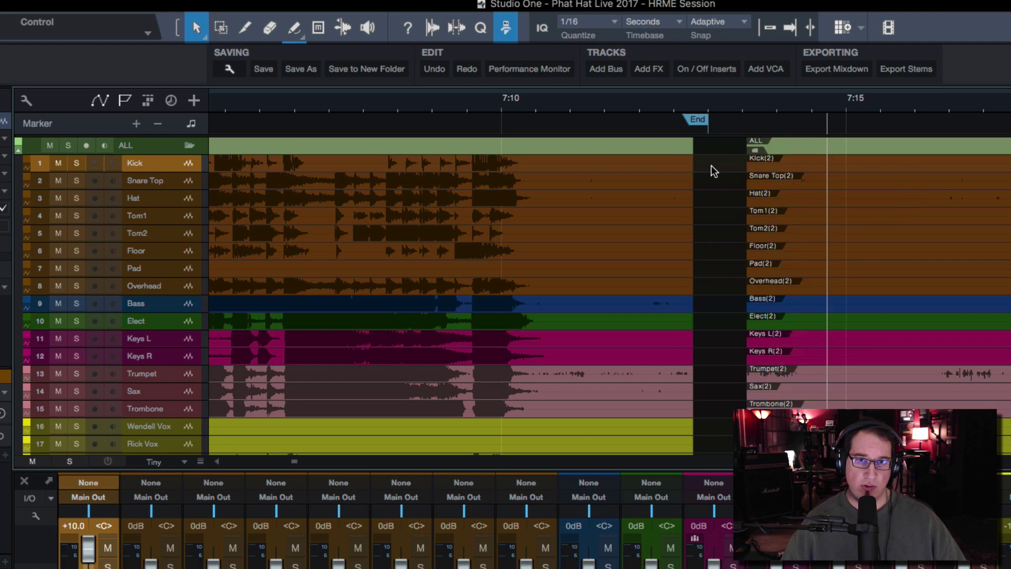
pyautogui.click(711, 166)
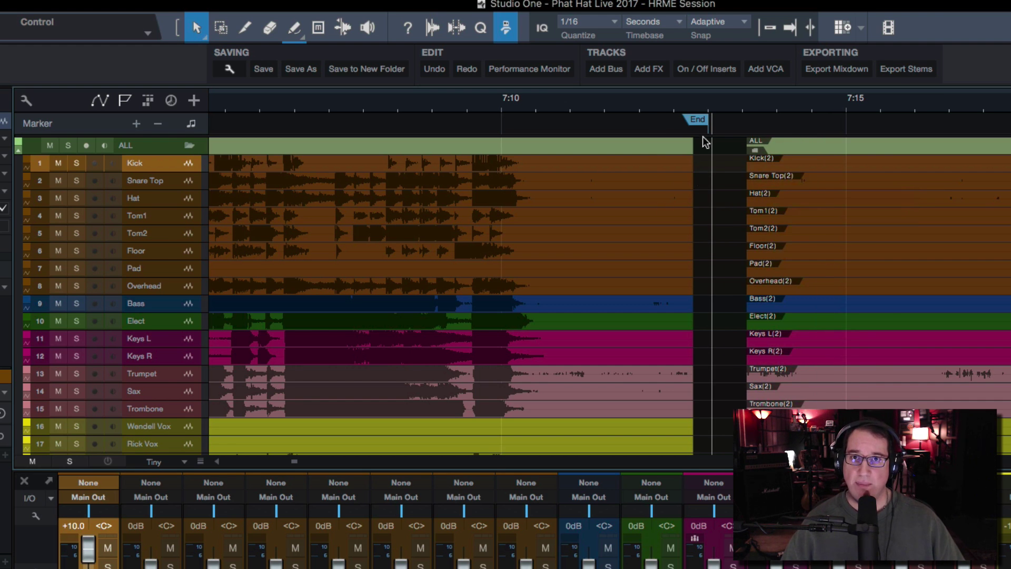
# Step: Move the song End marker to the split point near 7:12 and zoom out to the full timeline
pyautogui.moveTo(696, 124); pyautogui.dragTo(680, 124)
pyautogui.hscroll(-10, 516, 281)
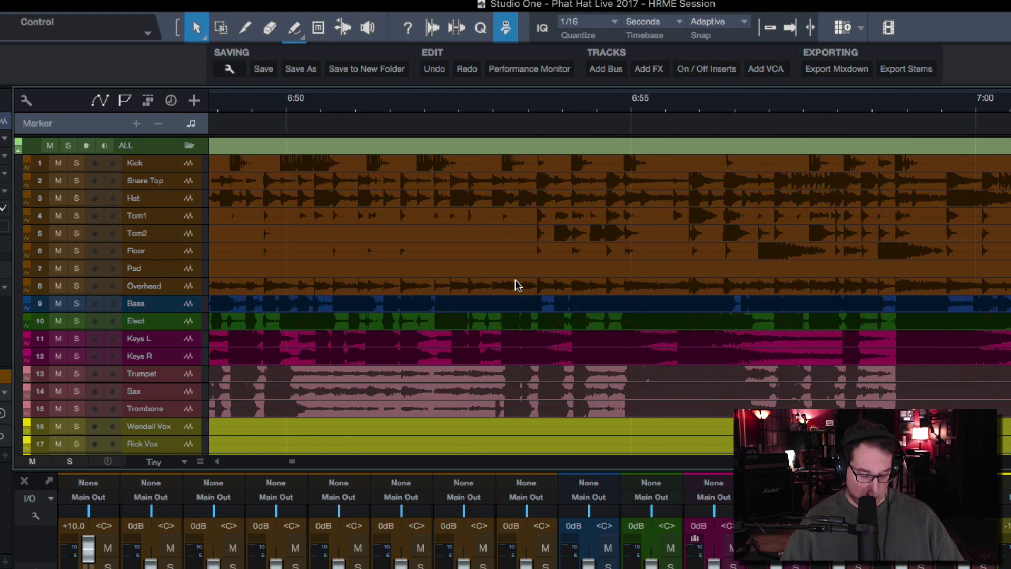
pyautogui.hscroll(10, 516, 284)
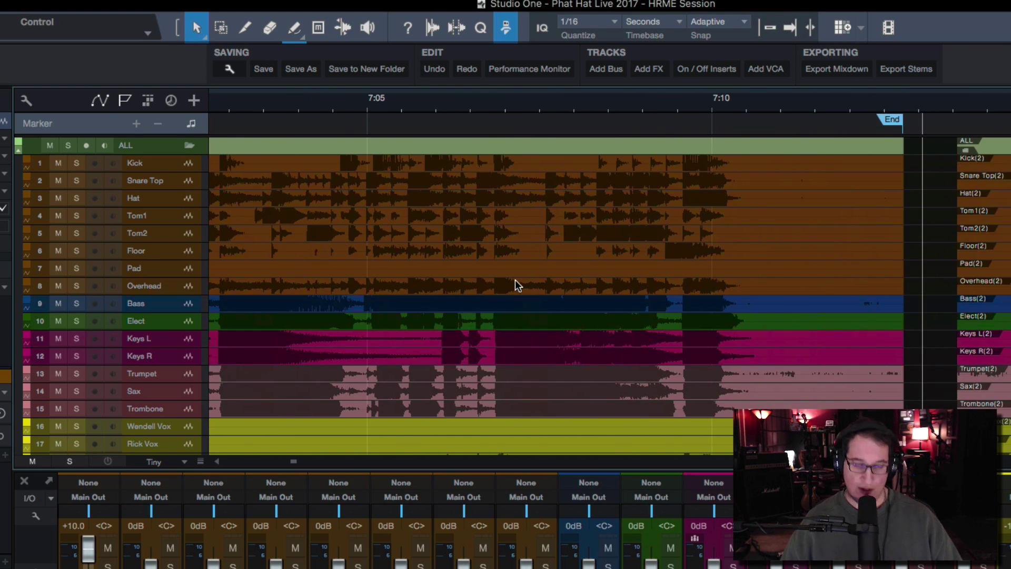
pyautogui.press('w')
pyautogui.press('w')
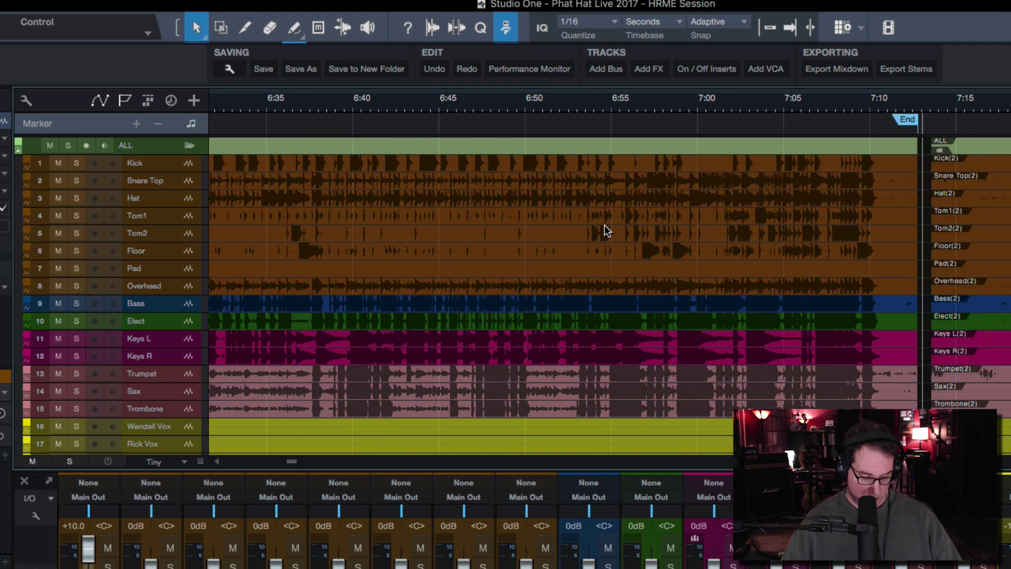
pyautogui.press('w')
pyautogui.press('w')
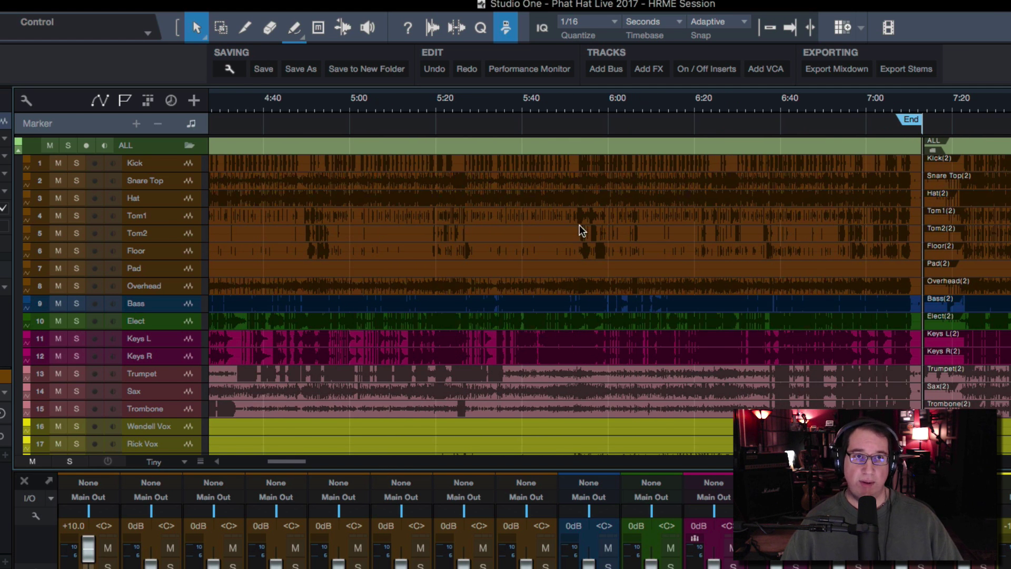
pyautogui.press('w')
pyautogui.press('w')
pyautogui.press('w')
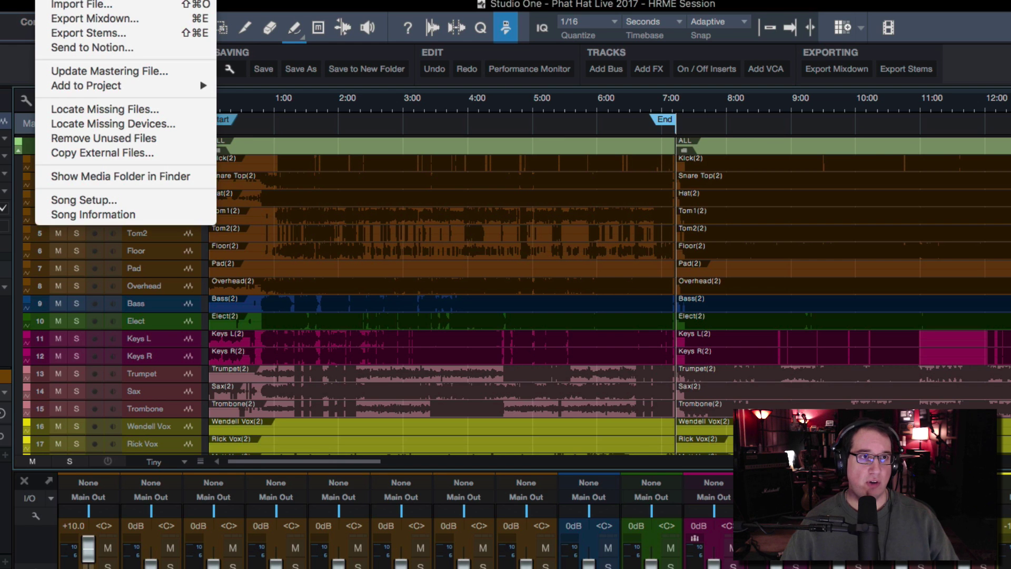
pyautogui.click(55, 33)
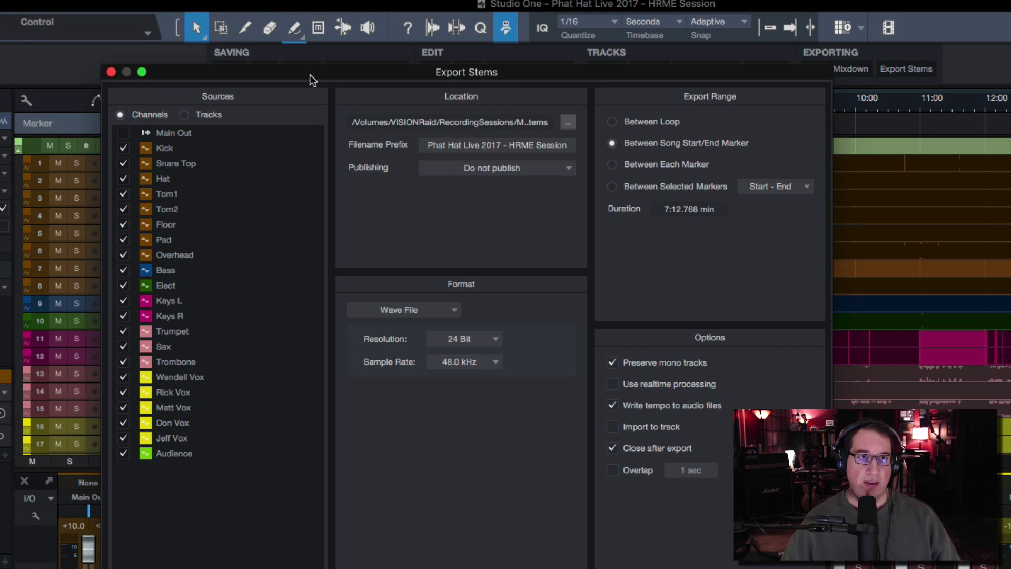
pyautogui.moveTo(310, 76); pyautogui.dragTo(305, 89)
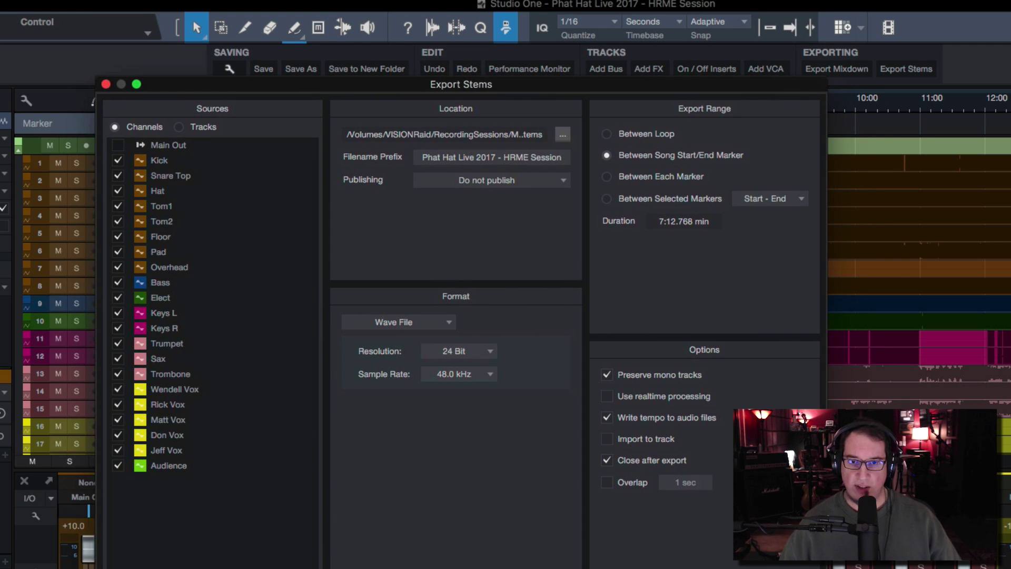
pyautogui.press('Escape')
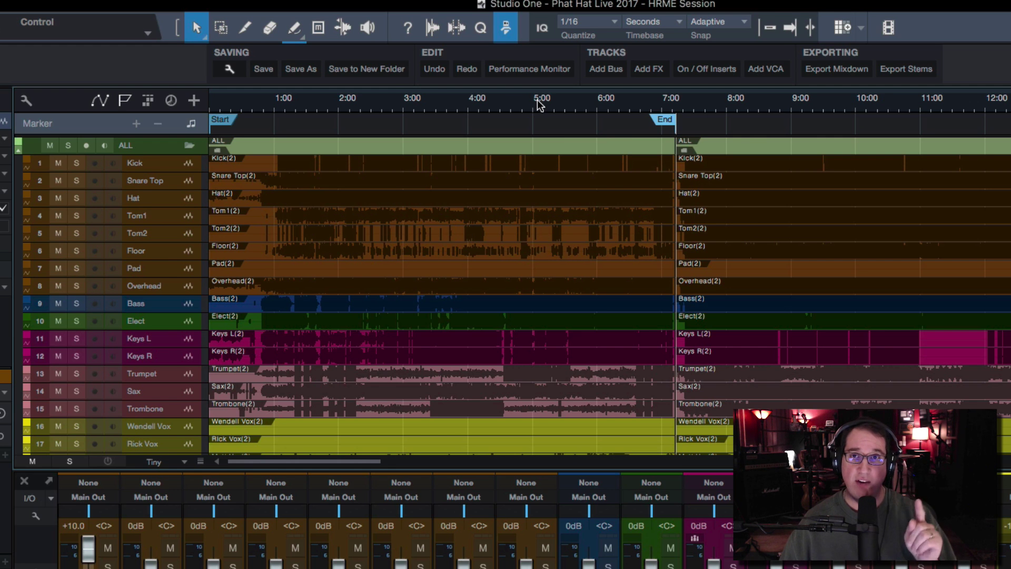
# Step: Set the marker track's timebase to Beats and place the playback position at 4:00
pyautogui.click(191, 125)
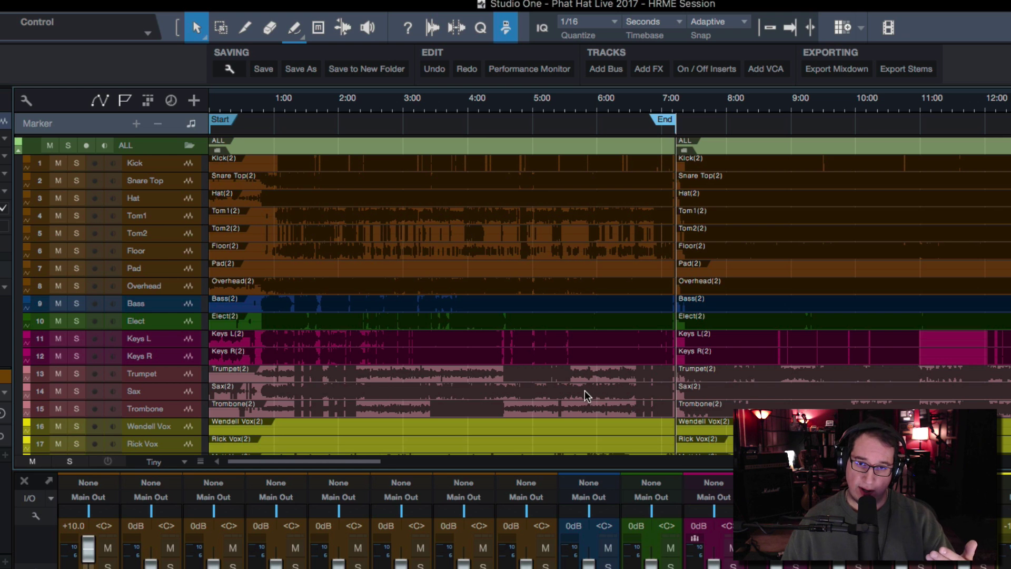
pyautogui.click(479, 103)
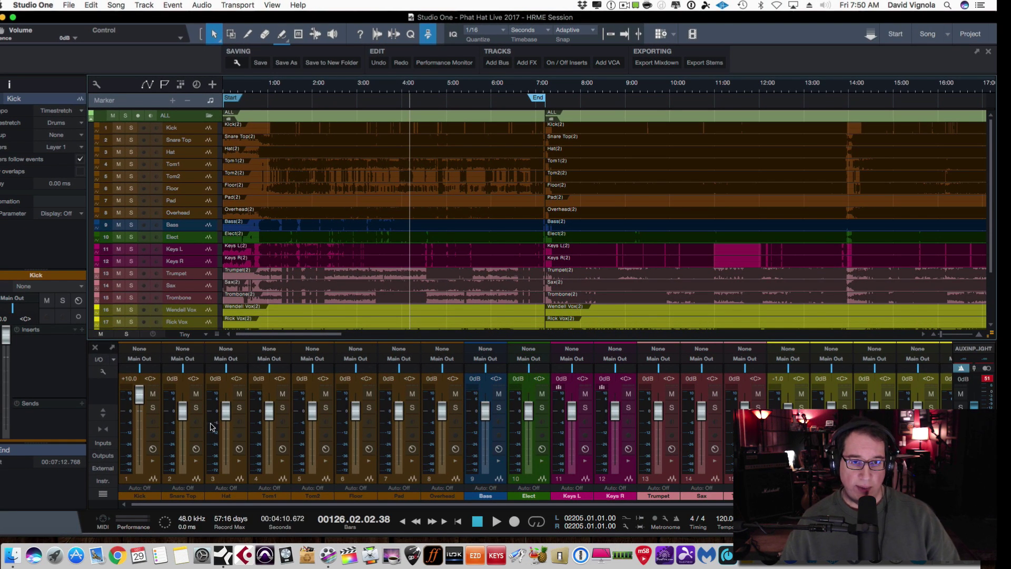
# Step: Lower the Kick fader from +10 dB to 0 dB and reset the Main Out clip indicator
pyautogui.moveTo(143, 401); pyautogui.dragTo(136, 416)
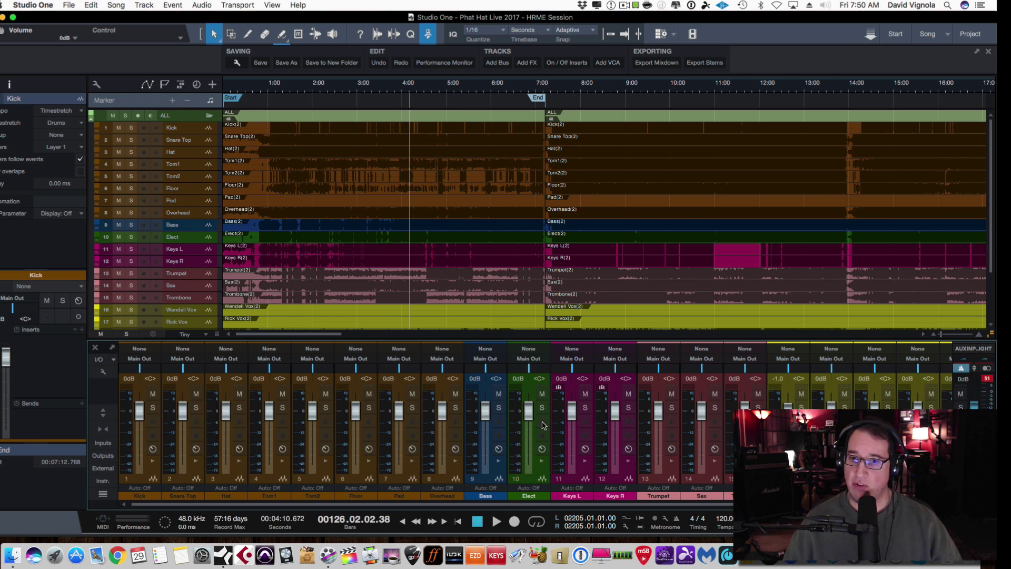
pyautogui.click(94, 417)
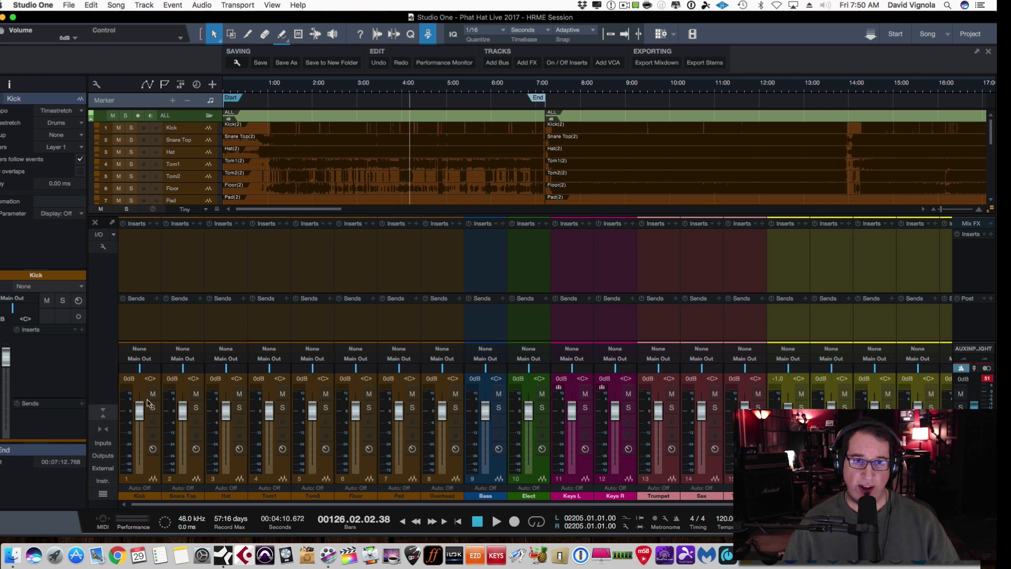
pyautogui.click(101, 413)
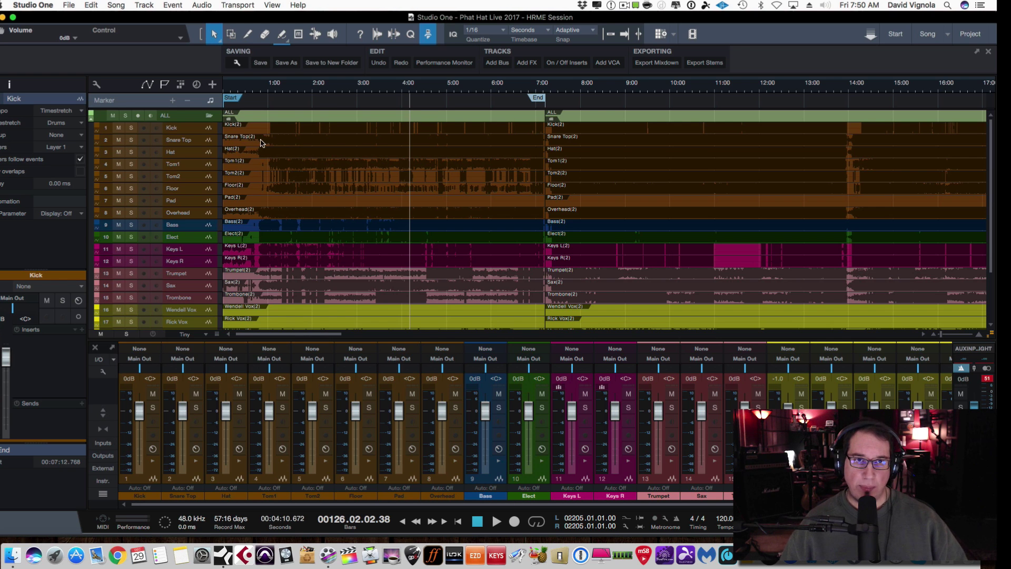
pyautogui.click(296, 87)
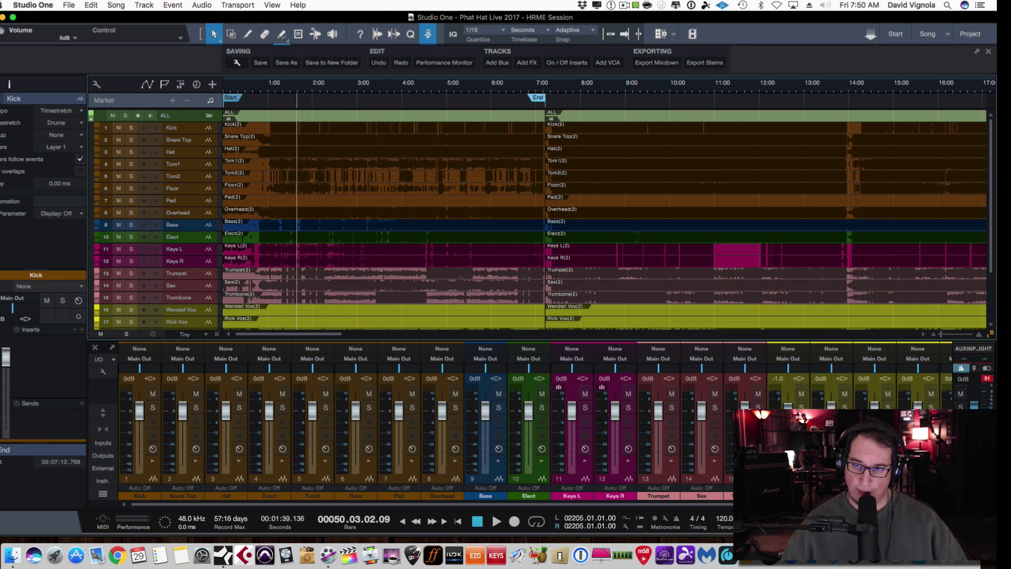
pyautogui.click(988, 379)
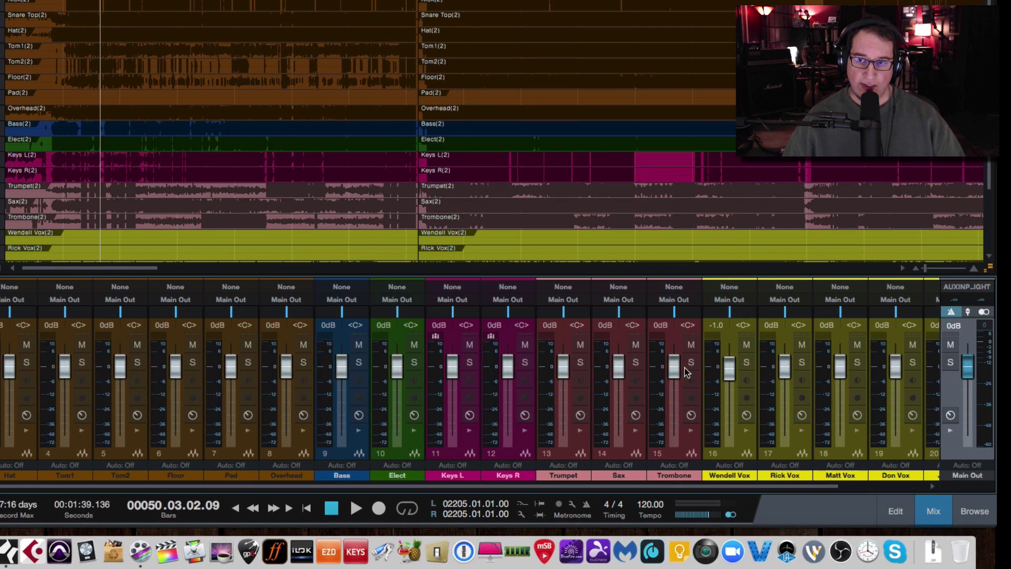
# Step: Play the song to check levels, stop around bar 150, and toggle the Main Out metronome click
pyautogui.press('space')
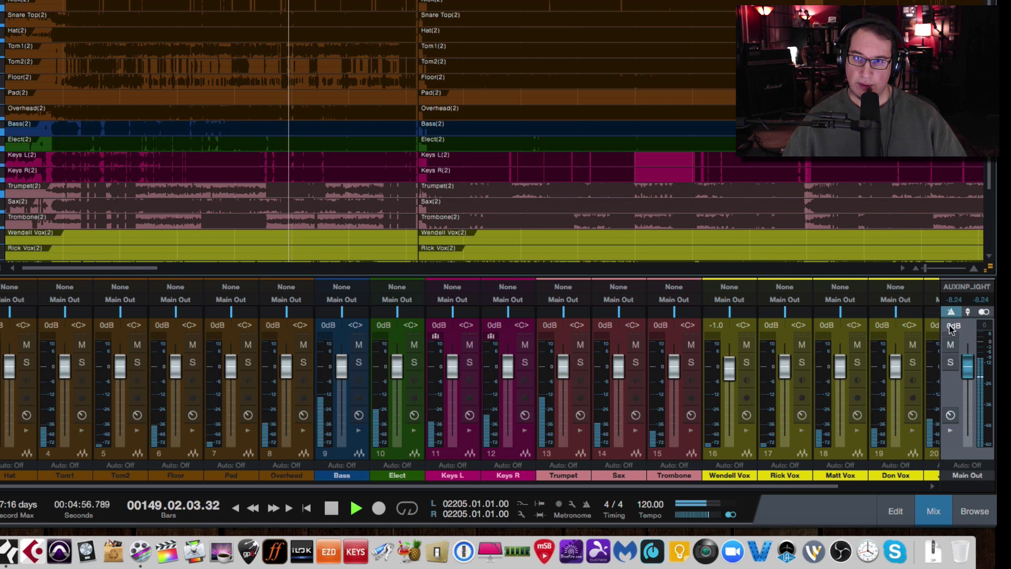
pyautogui.press('space')
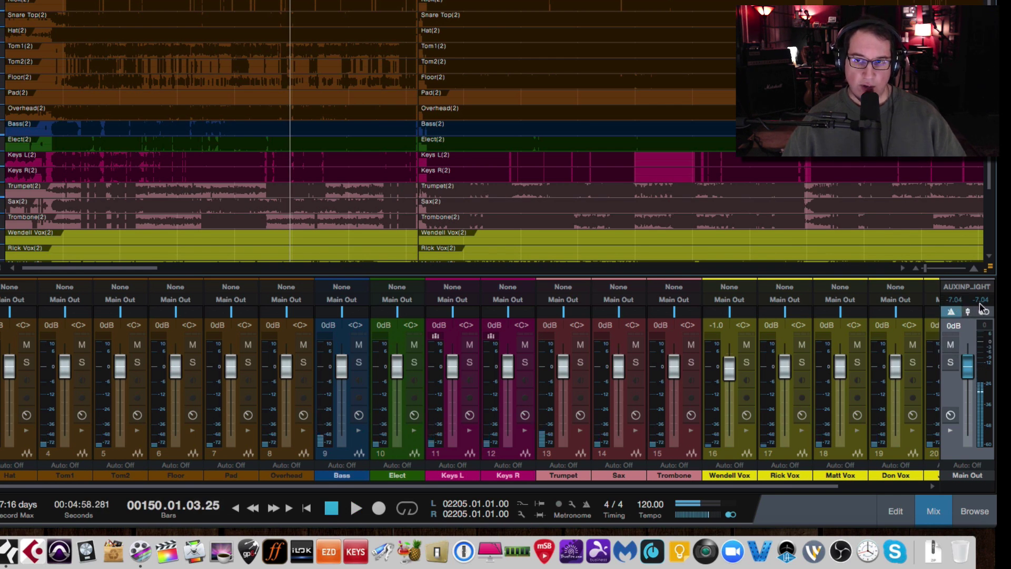
pyautogui.click(951, 311)
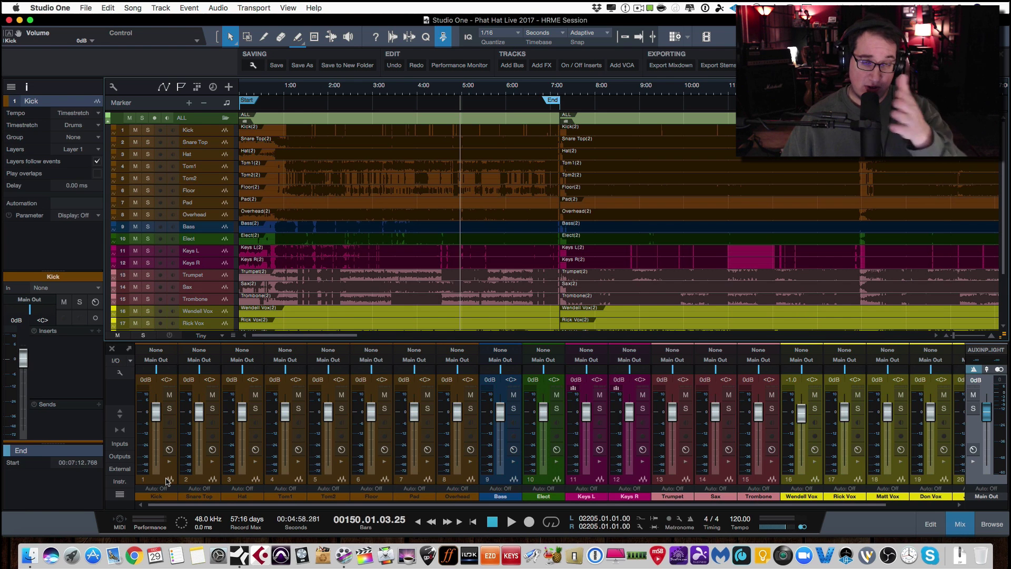
# Step: Select all channels from Kick to Audience and pull every fader down together to -3.1 dB
pyautogui.click(167, 480)
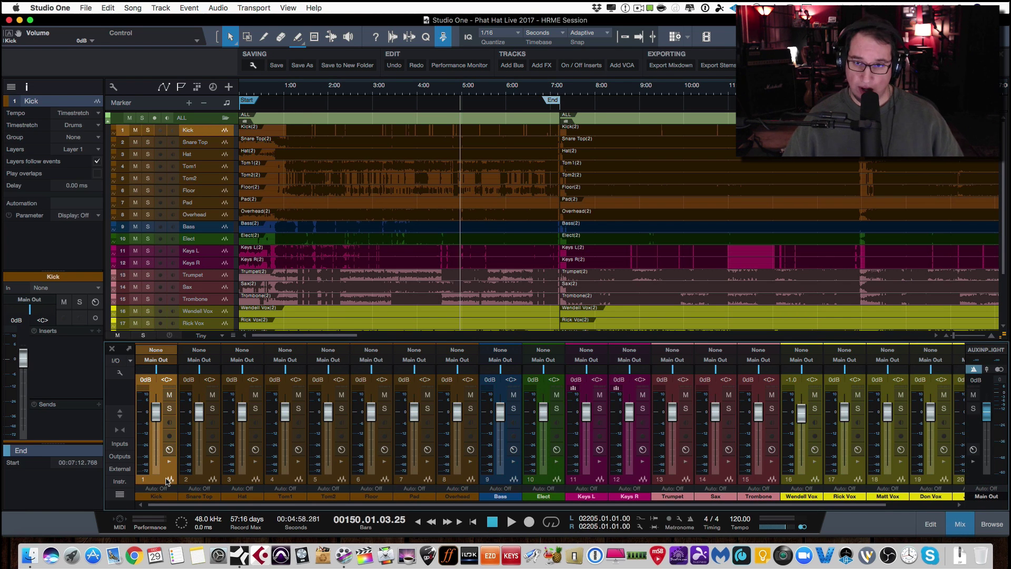
pyautogui.hscroll(3, 423, 507)
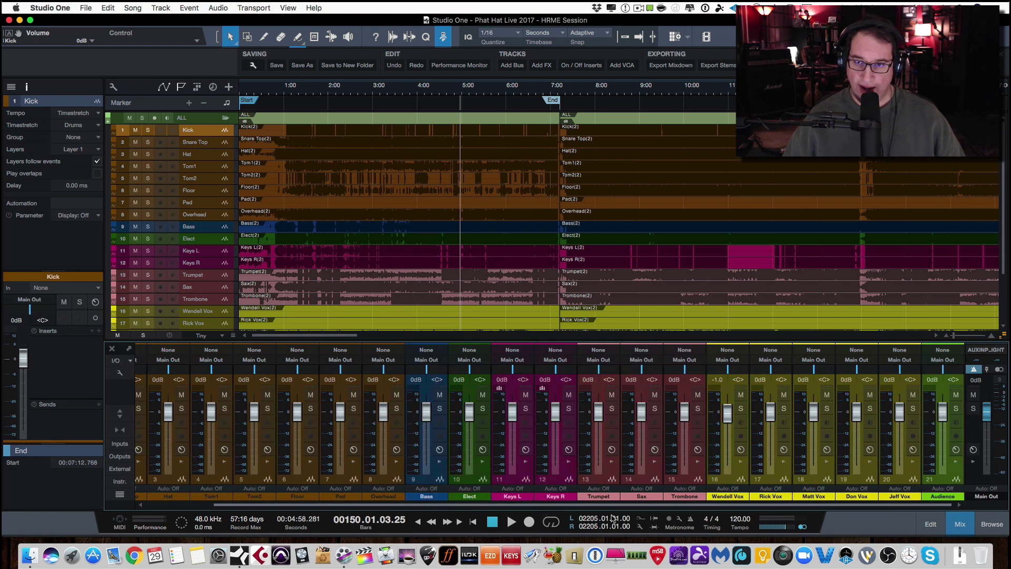
pyautogui.click(958, 480)
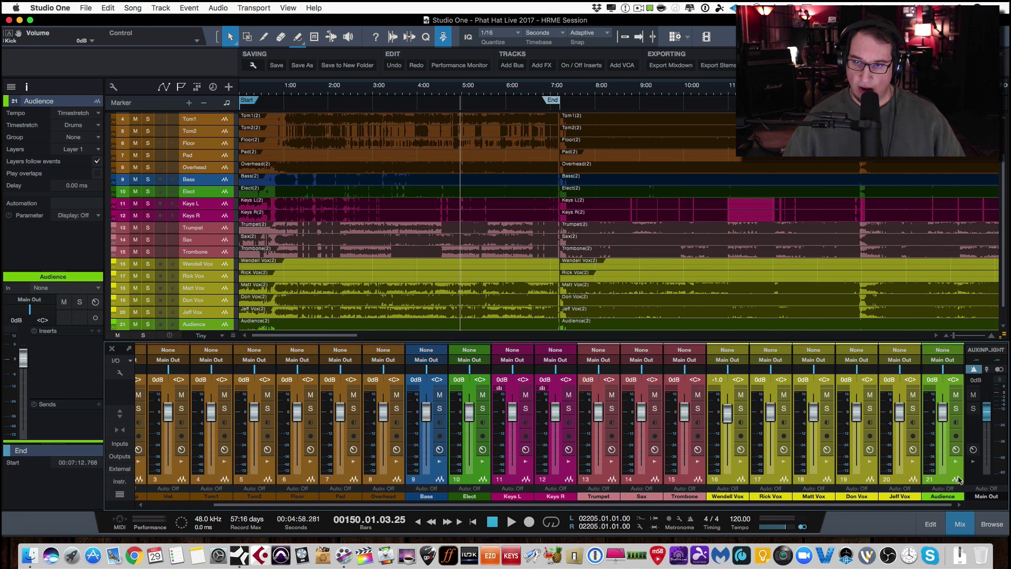
pyautogui.moveTo(942, 415); pyautogui.dragTo(942, 419)
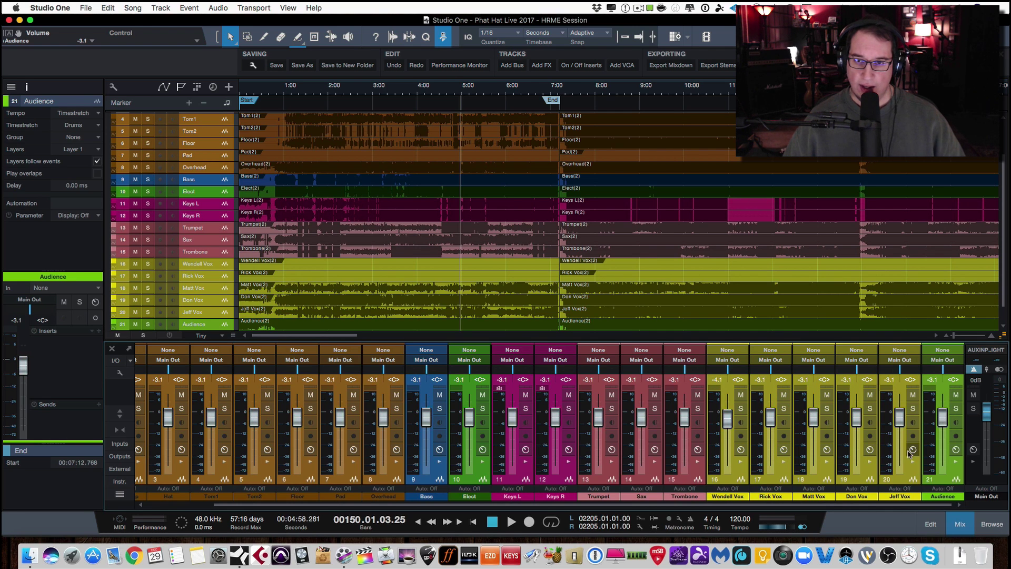
pyautogui.hscroll(-3, 853, 506)
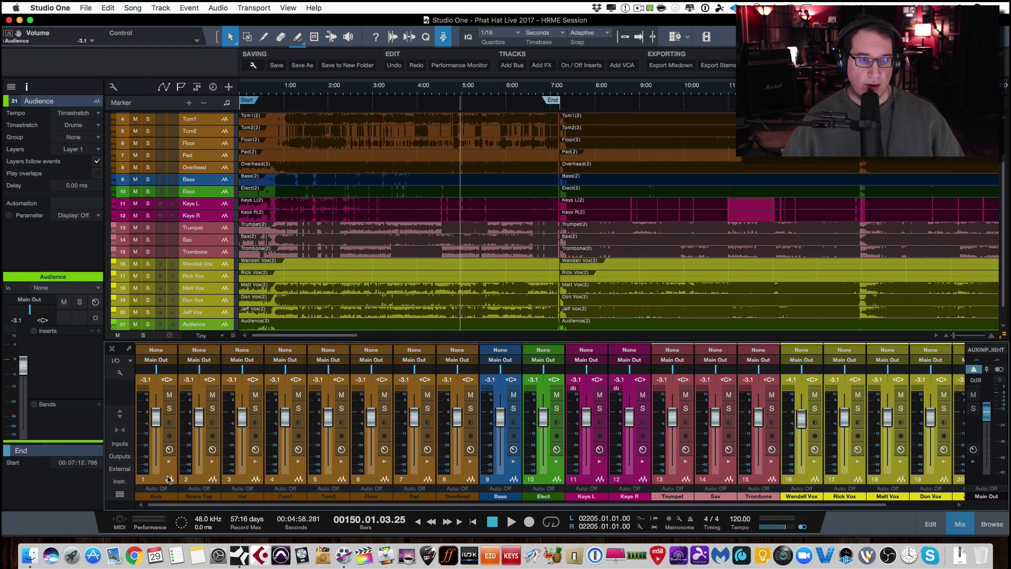
pyautogui.click(158, 480)
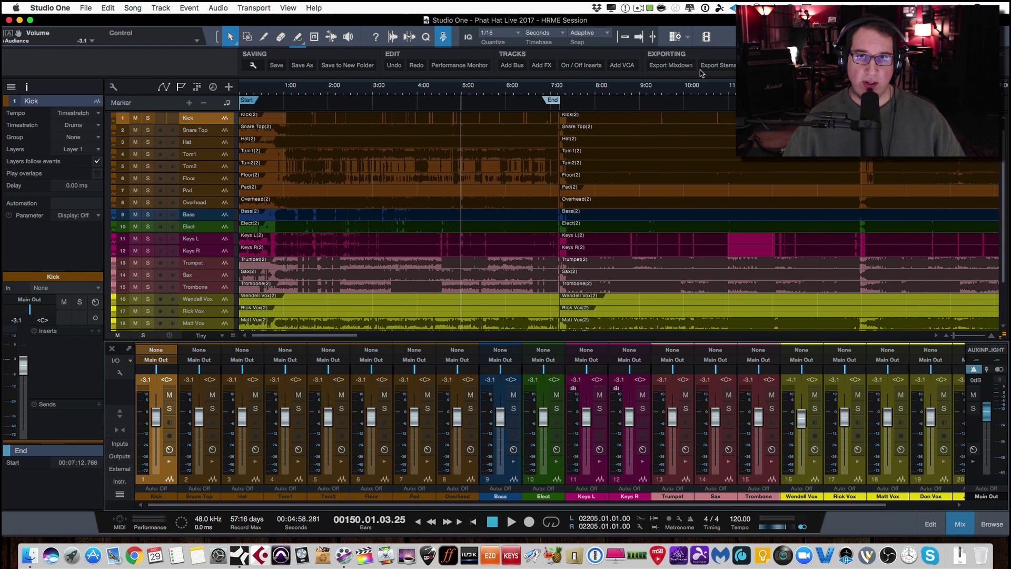
# Step: Open the Export Stems dialog and choose Tracks rather than Channels as the sources
pyautogui.click(704, 65)
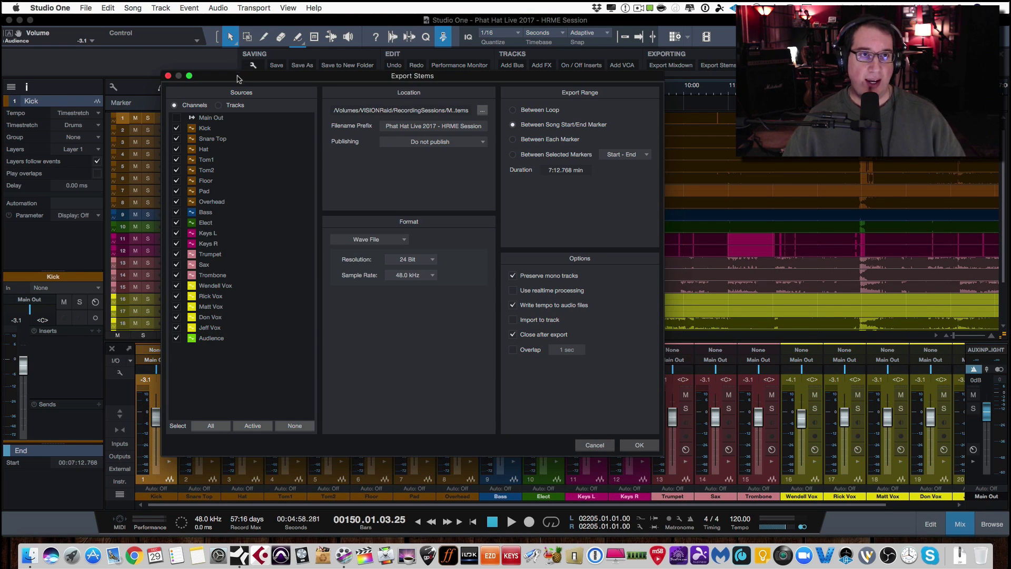
pyautogui.moveTo(230, 81); pyautogui.dragTo(184, 106)
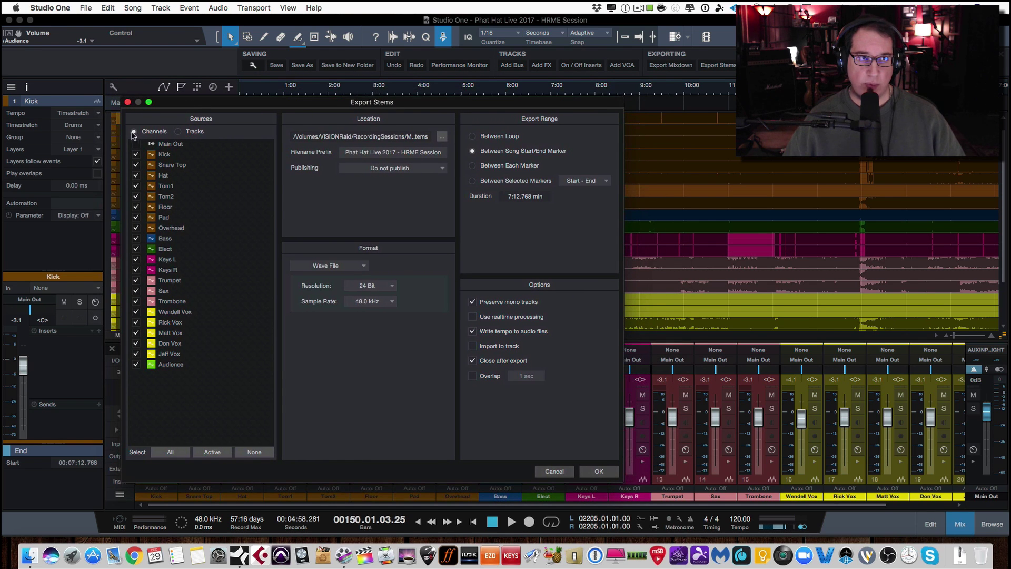
pyautogui.click(178, 131)
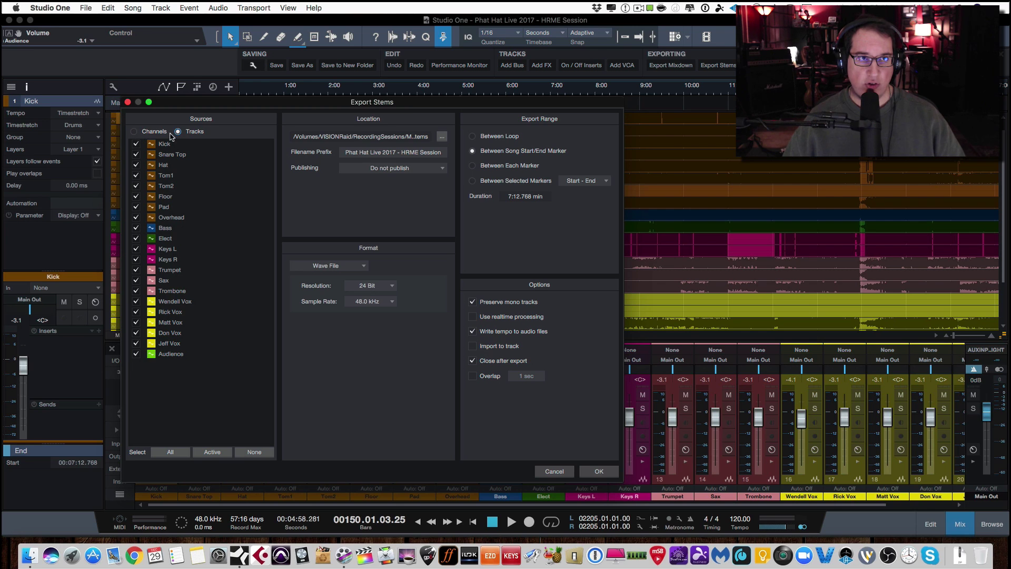
pyautogui.click(135, 132)
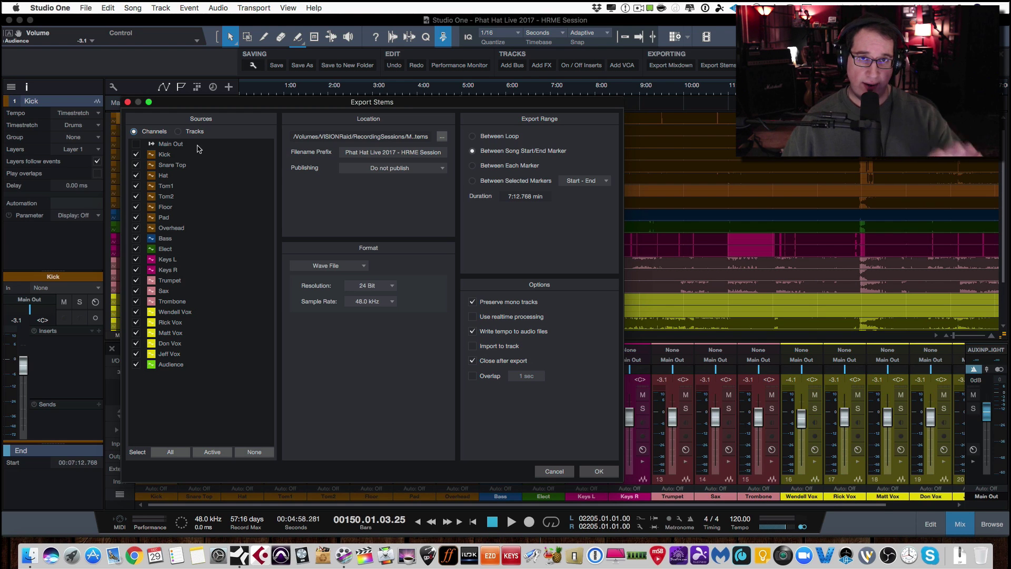
pyautogui.click(179, 132)
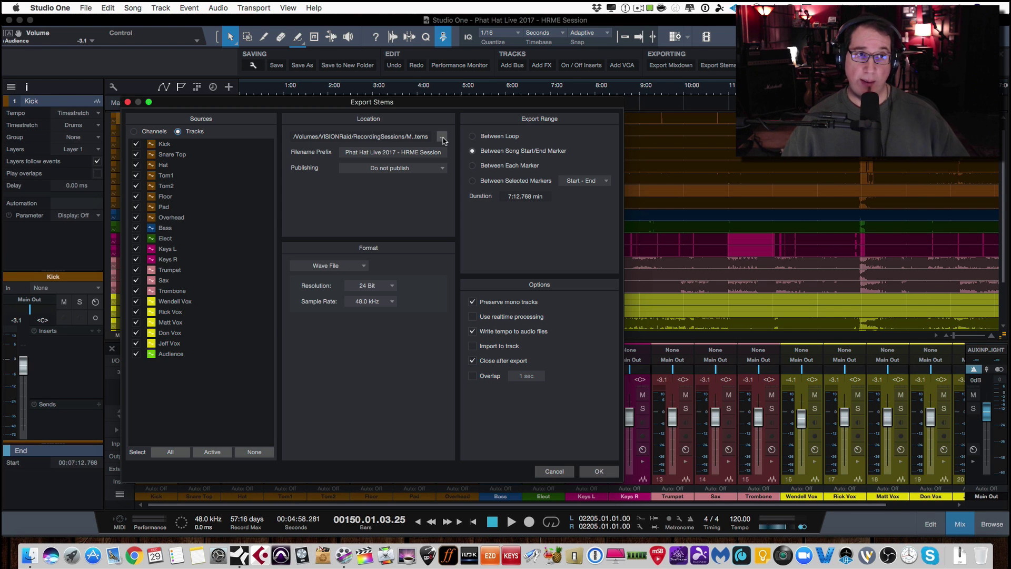
# Step: Create a new 'Song 1 Stems' folder in the session folder and choose it as the export location
pyautogui.click(442, 137)
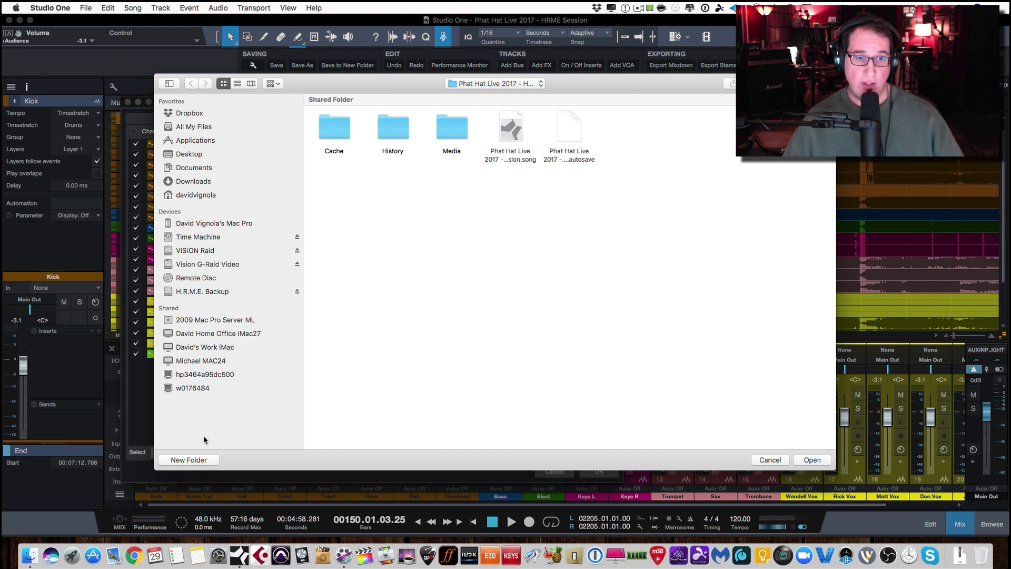
pyautogui.click(189, 459)
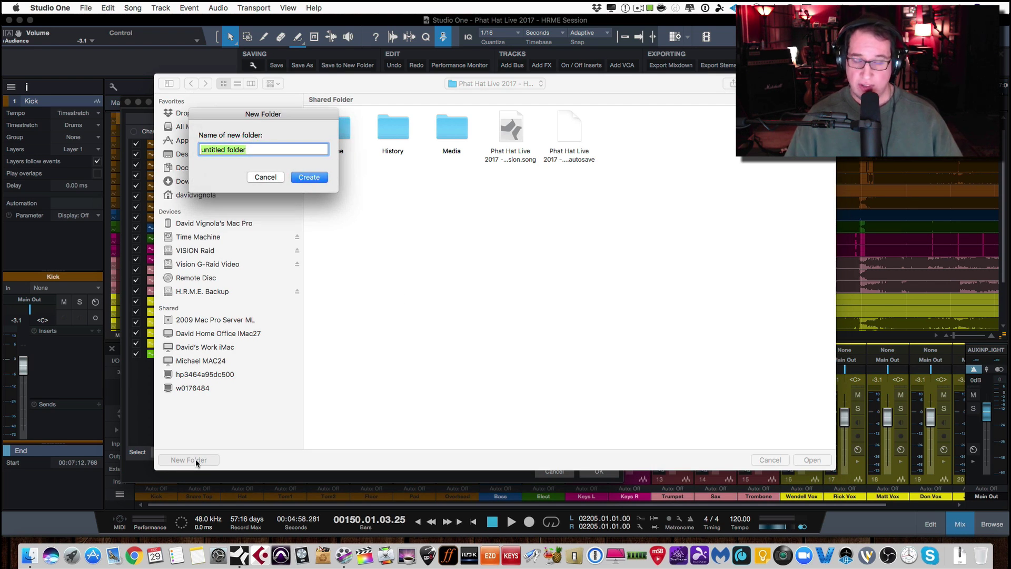
pyautogui.press('BackSpace')
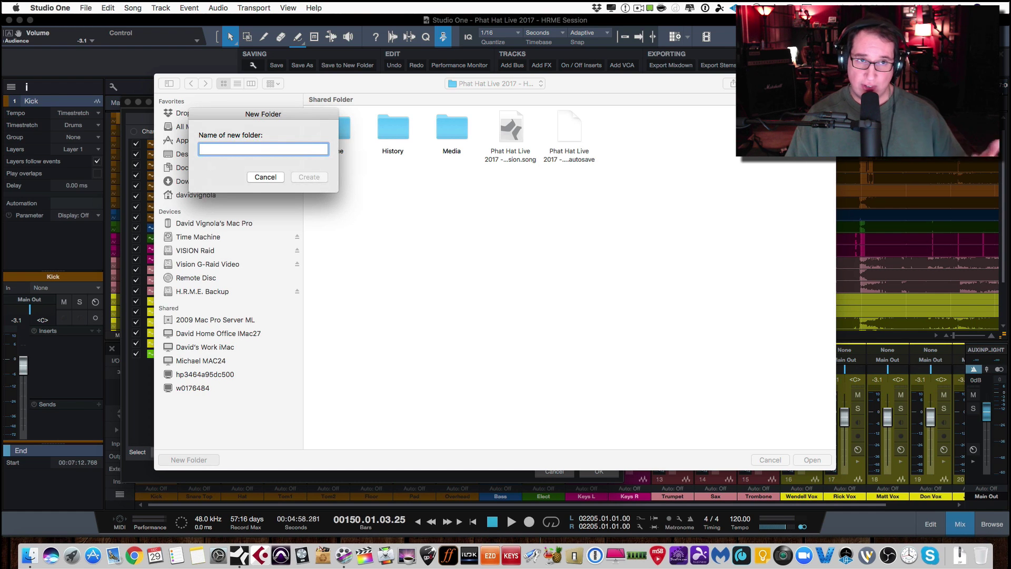
pyautogui.write('Song 1 Ste')
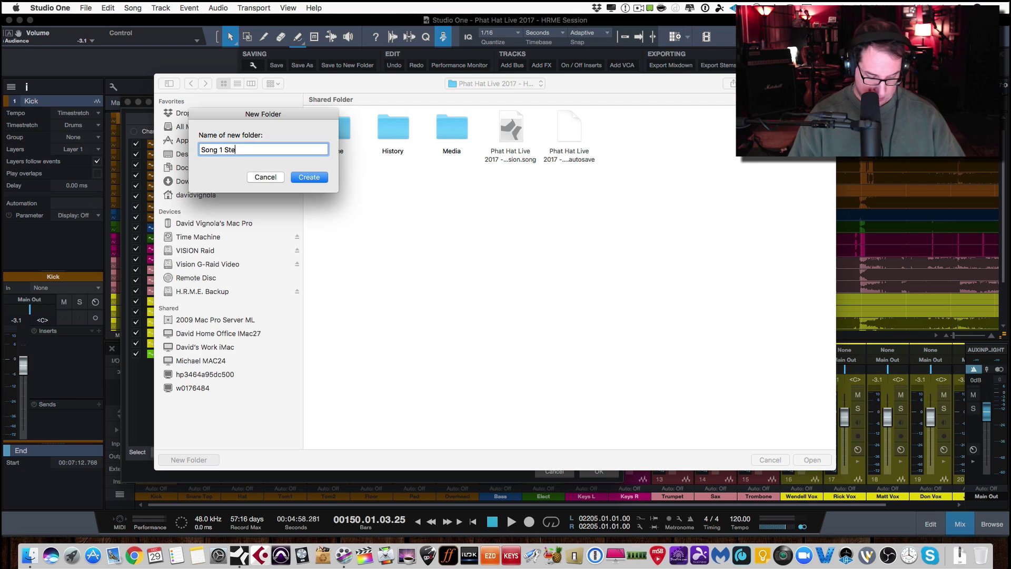
pyautogui.write('ms')
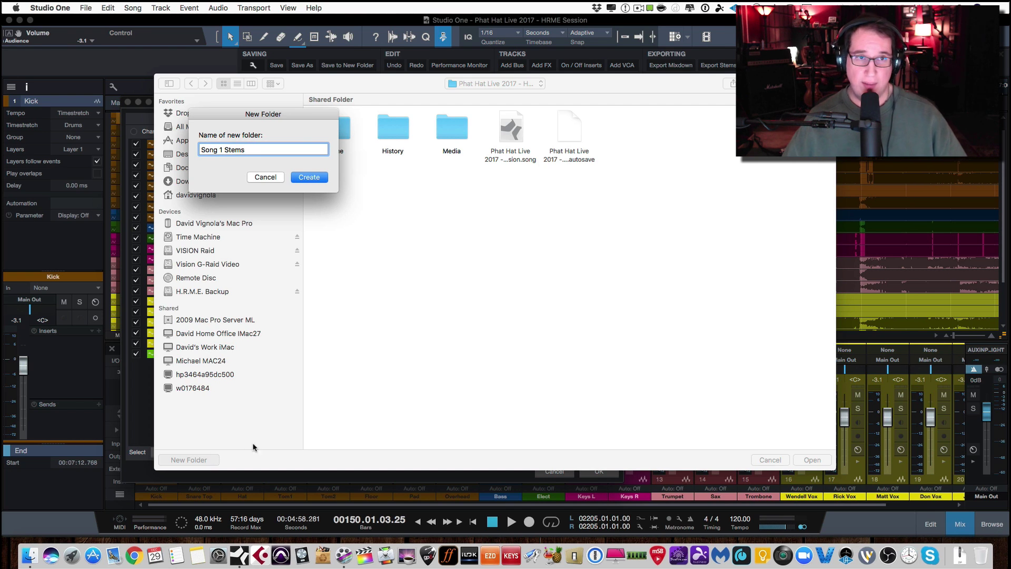
pyautogui.click(296, 176)
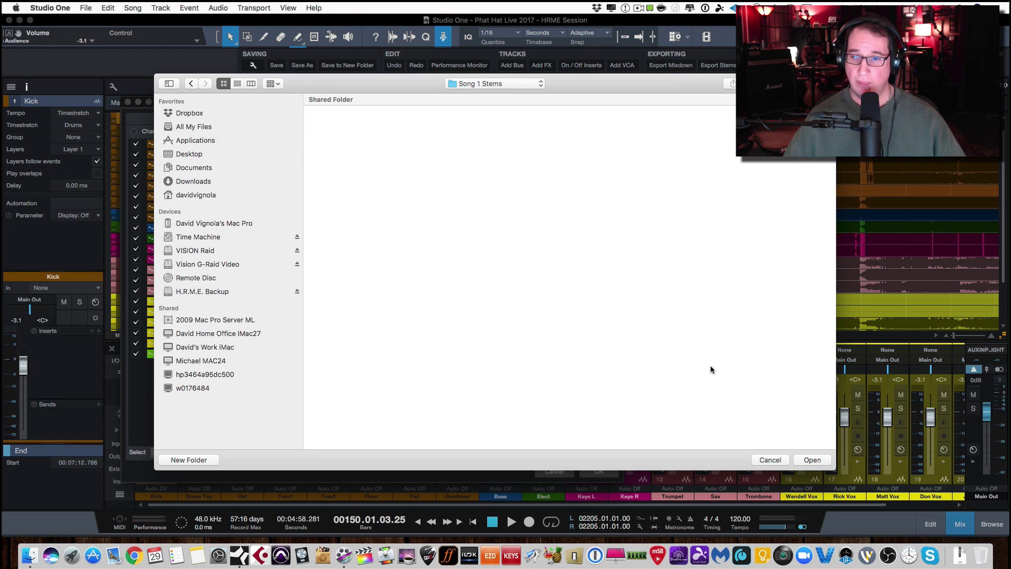
pyautogui.click(814, 461)
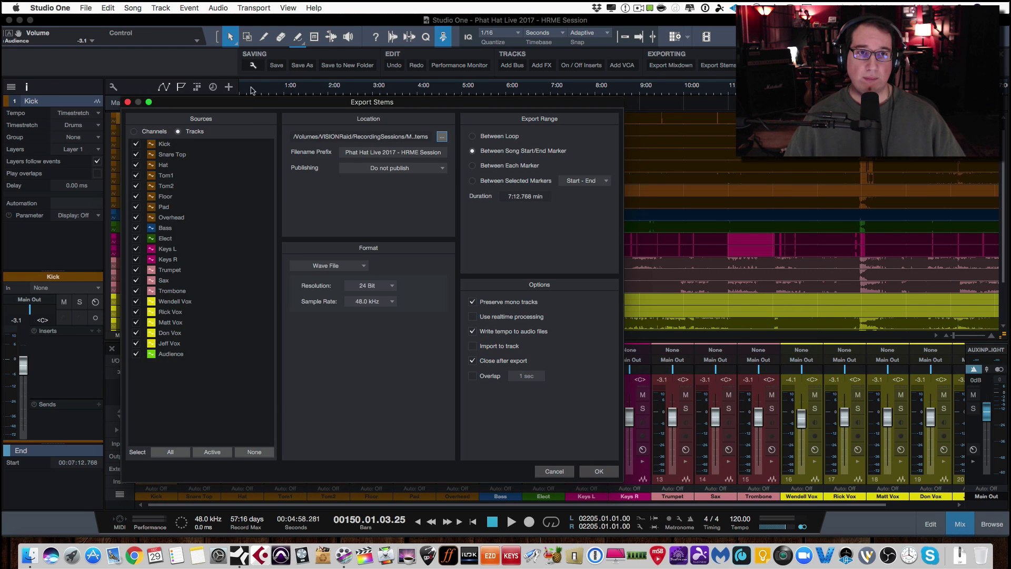
# Step: Set the stem filename prefix to S1, keep Wave File format, and enable Write tempo to audio files
pyautogui.click(364, 154)
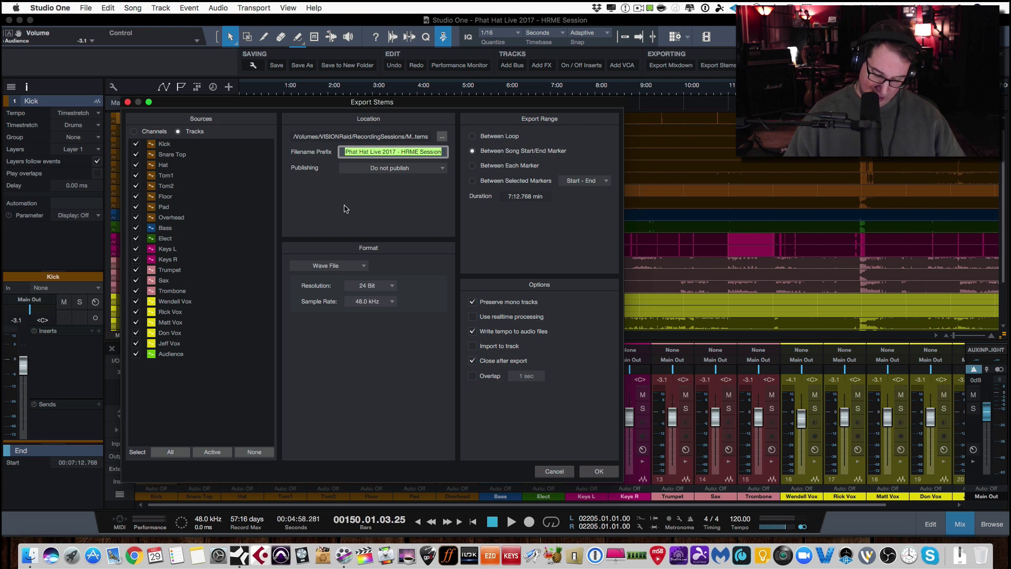
pyautogui.press('BackSpace')
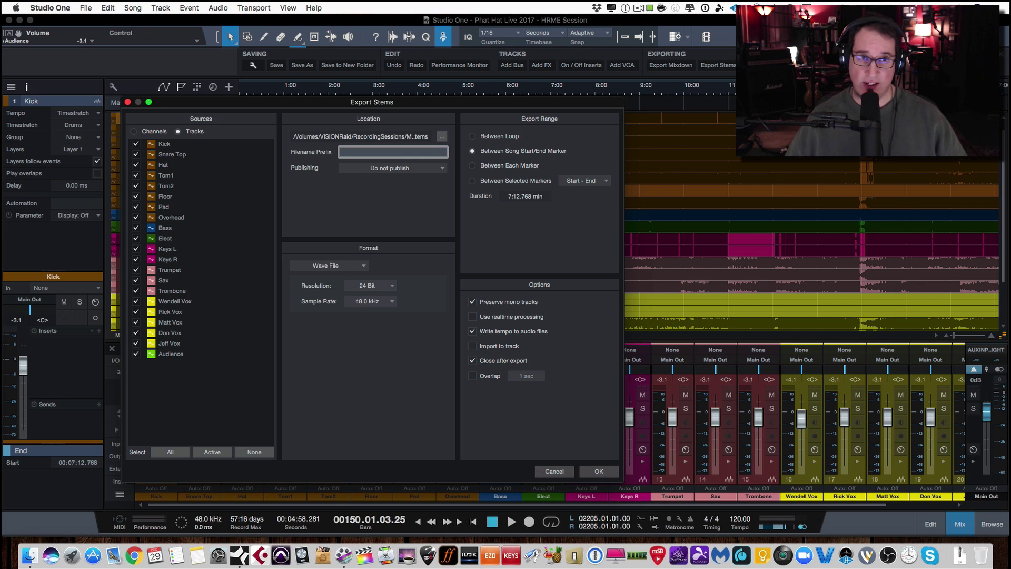
pyautogui.press('Tab')
pyautogui.click(342, 152)
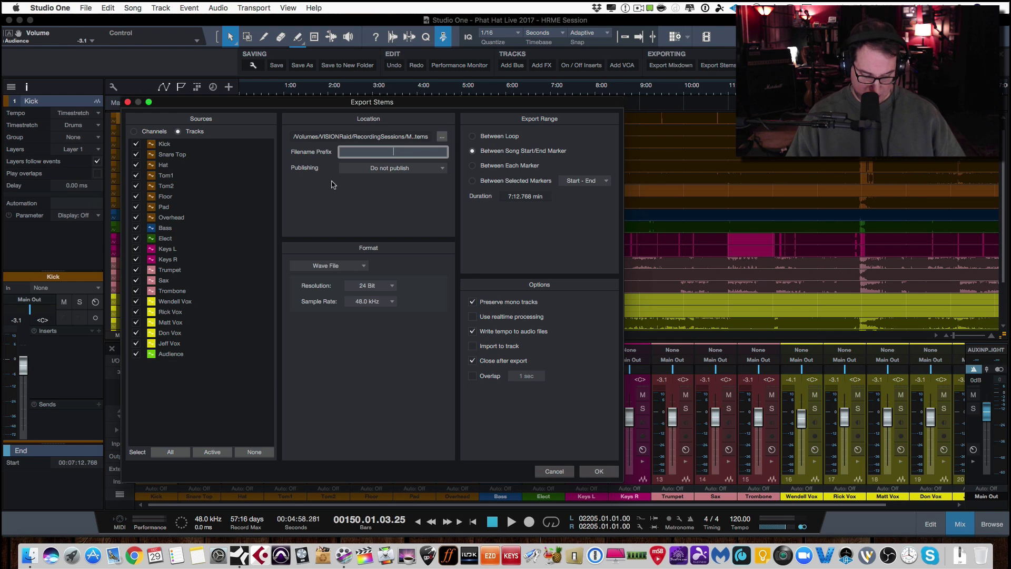
pyautogui.write('S1')
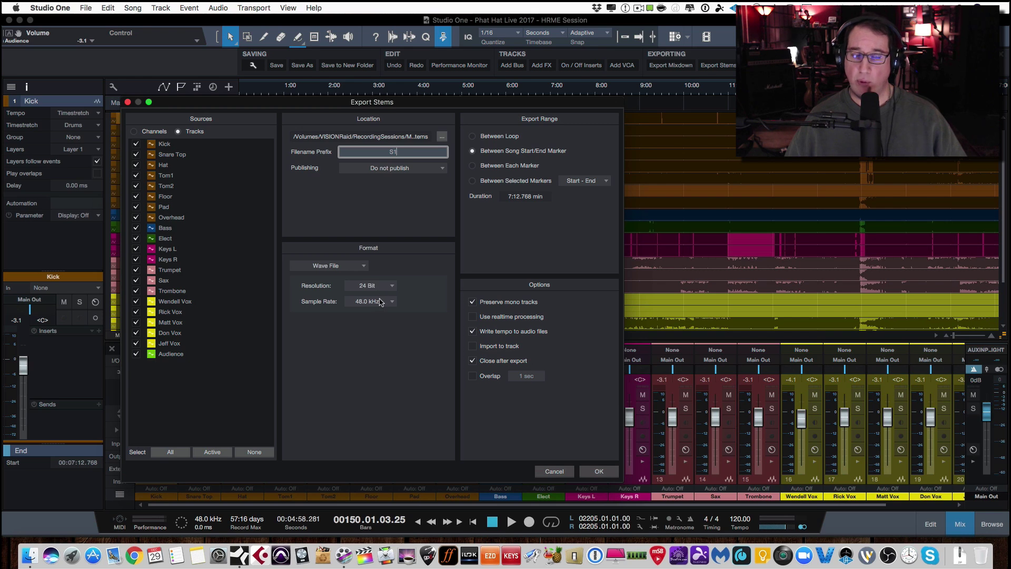
pyautogui.click(361, 268)
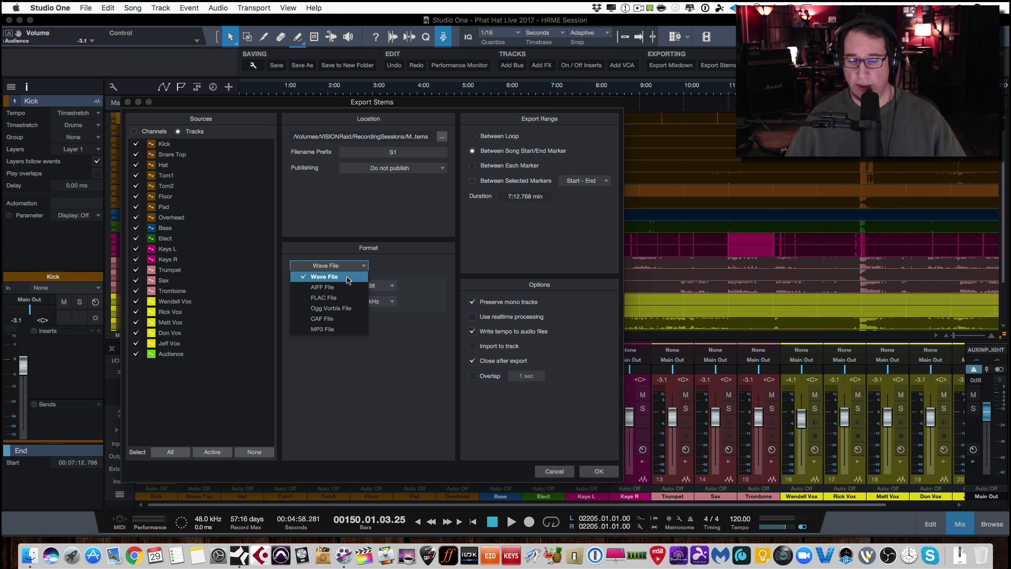
pyautogui.click(408, 269)
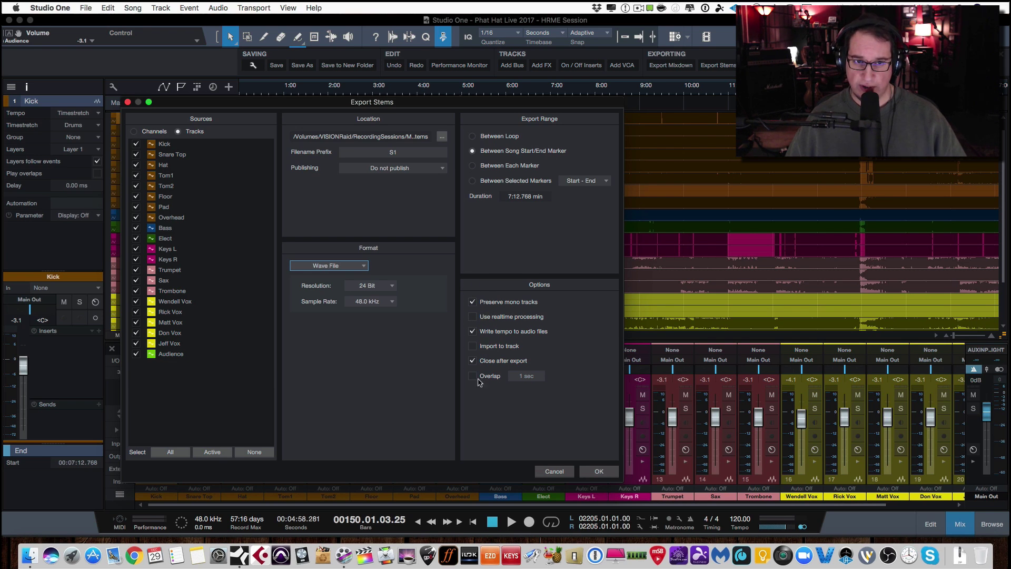
pyautogui.click(473, 330)
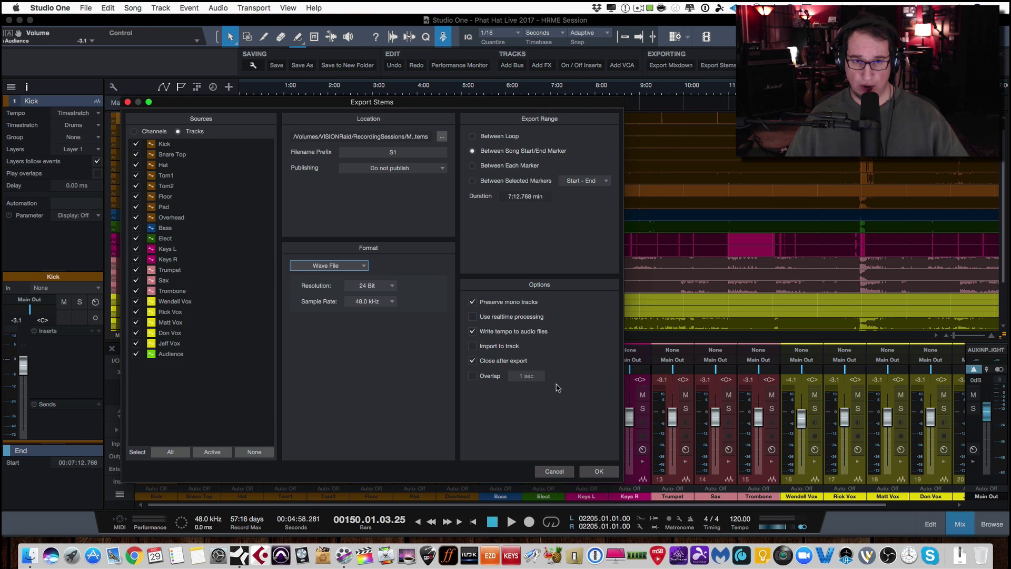
# Step: Confirm Export Stems and move the export progress window aside while it renders
pyautogui.click(600, 472)
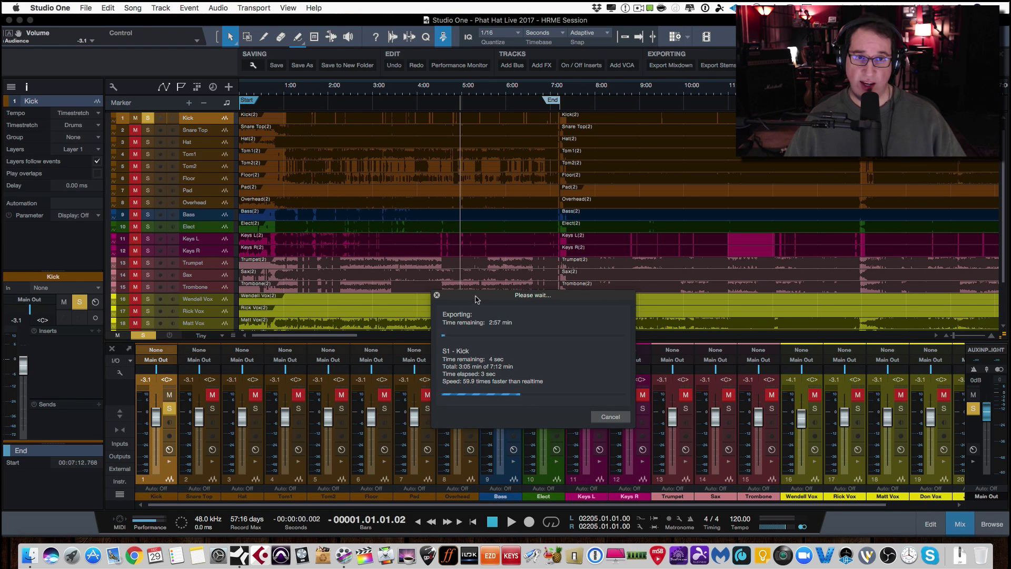
pyautogui.moveTo(476, 298); pyautogui.dragTo(463, 282)
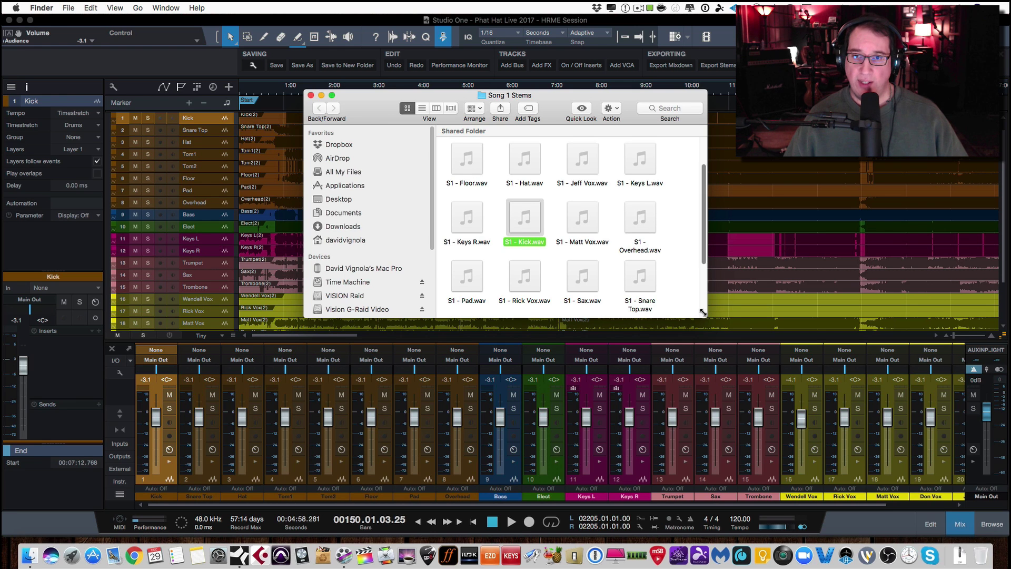
# Step: Enlarge the Song 1 Stems Finder window to check the stems, close it, and return to the song start
pyautogui.moveTo(706, 317); pyautogui.dragTo(938, 536)
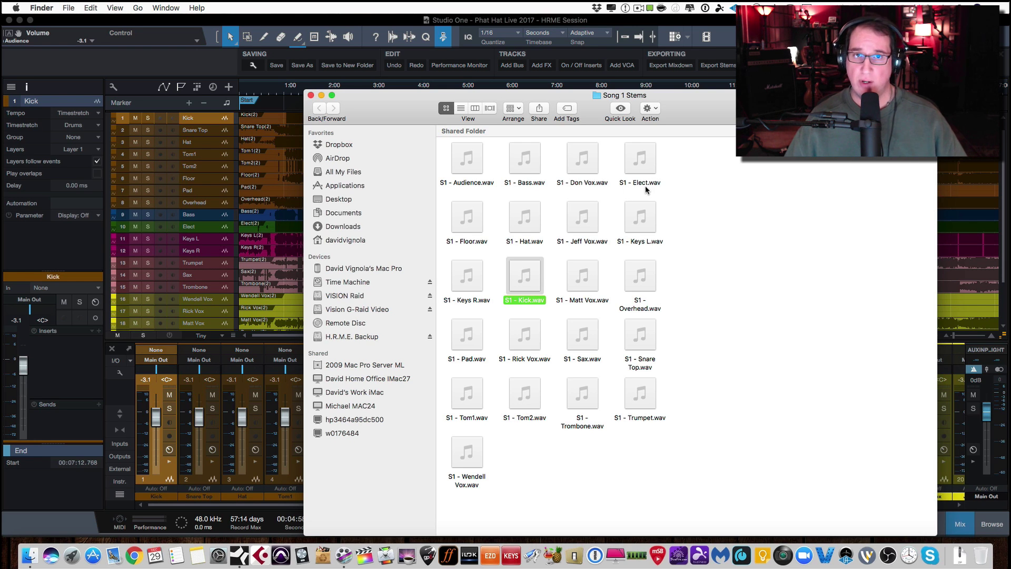
pyautogui.click(311, 95)
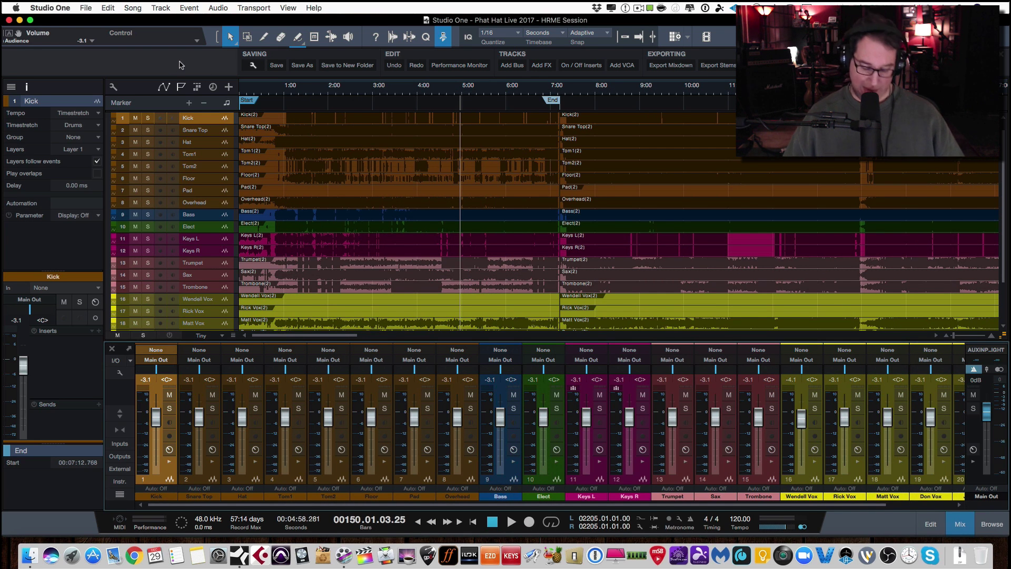
pyautogui.press('Home')
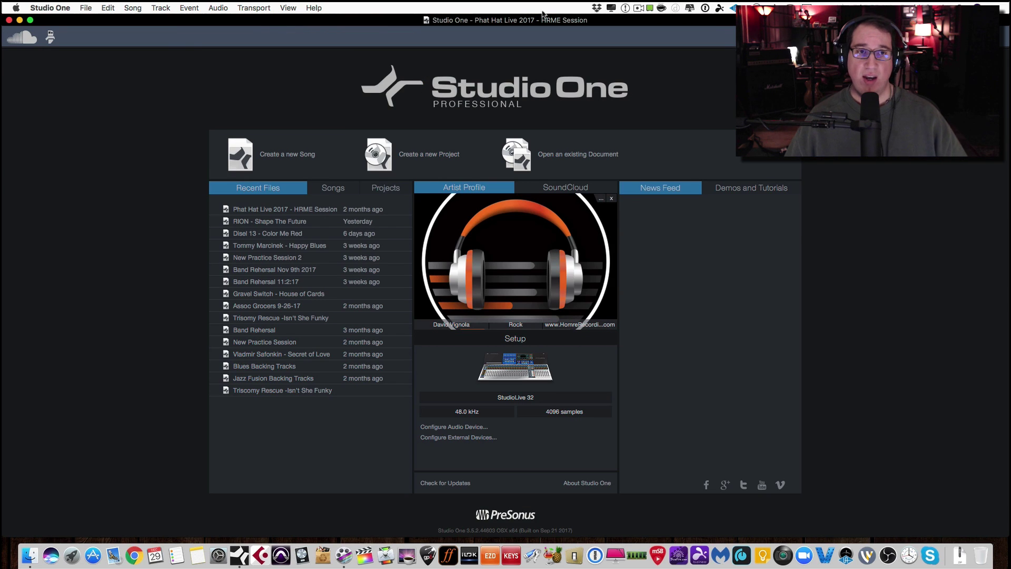
# Step: Create an empty song titled S1, saved in the session's Song 1 Stems folder
pyautogui.click(284, 156)
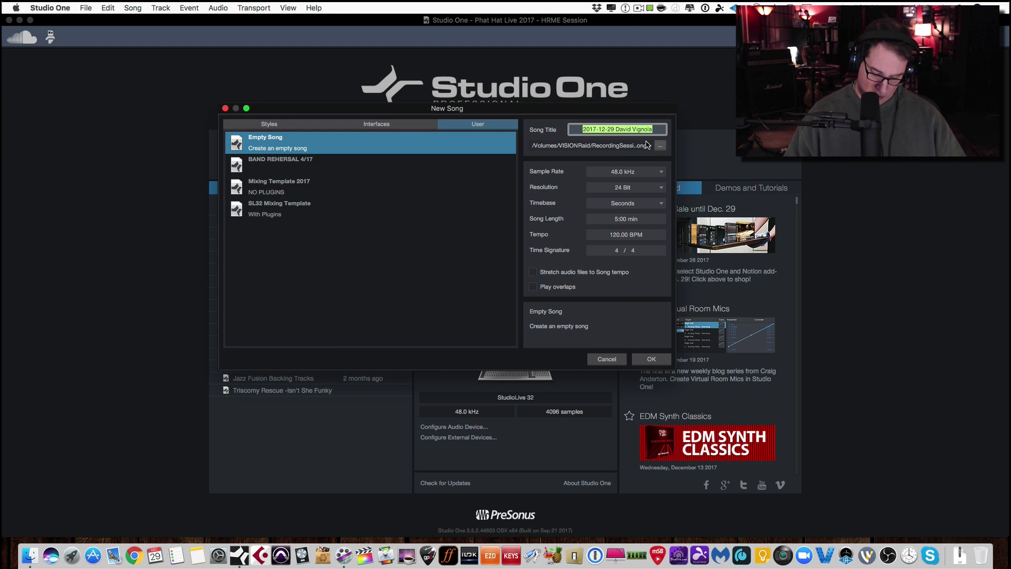
pyautogui.press('BackSpace')
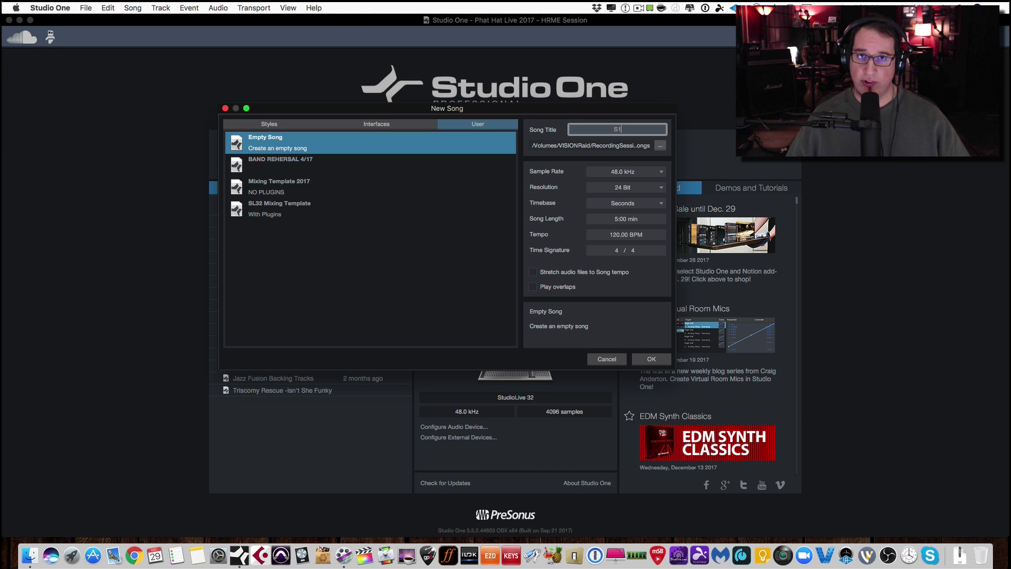
pyautogui.click(660, 147)
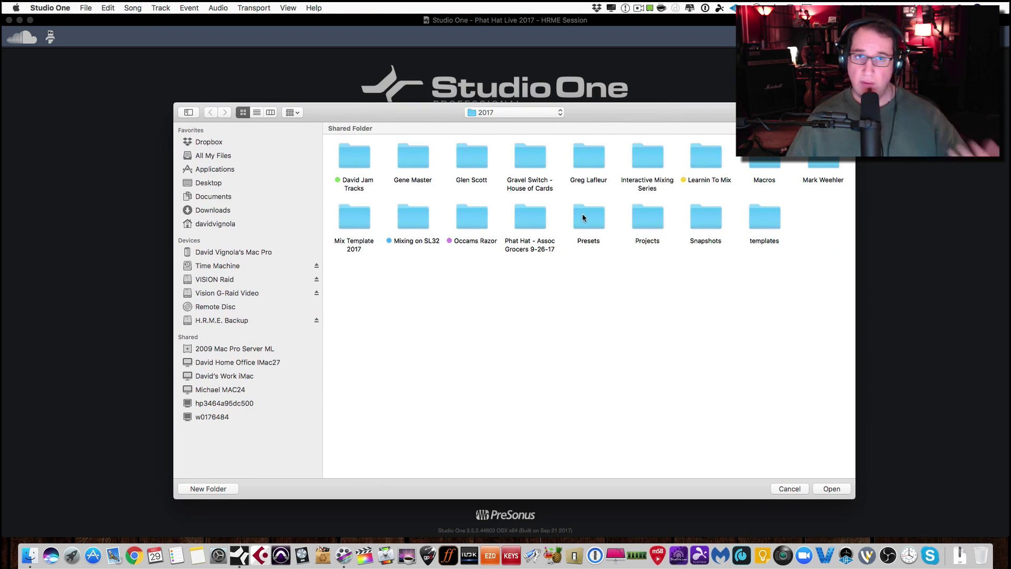
pyautogui.doubleClick(530, 220)
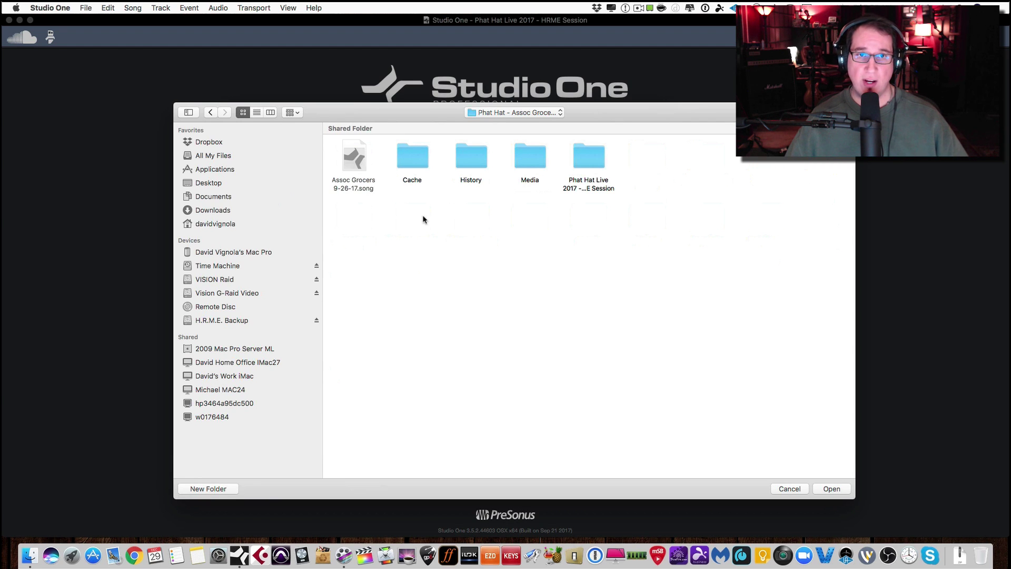
pyautogui.doubleClick(583, 153)
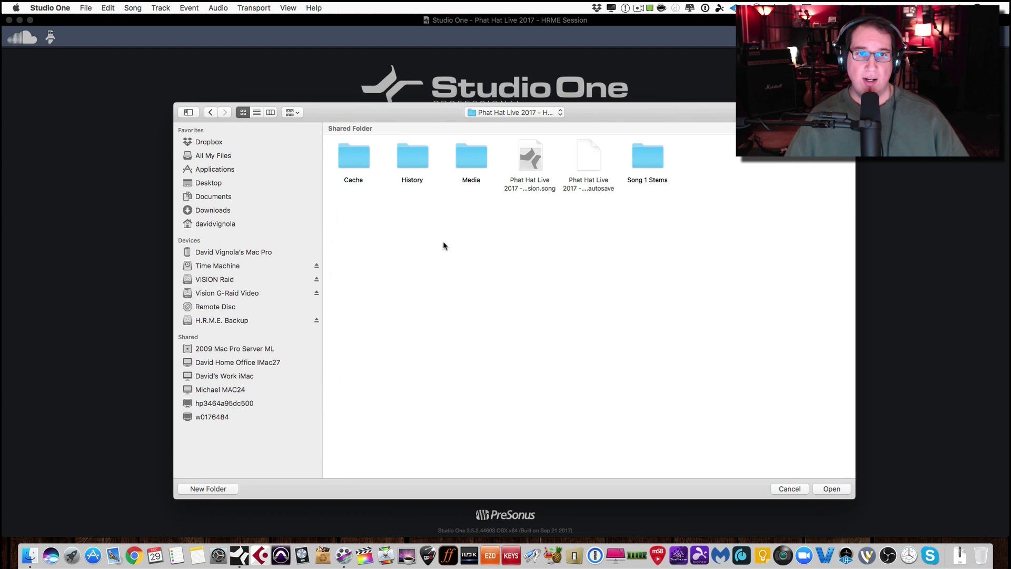
pyautogui.doubleClick(642, 150)
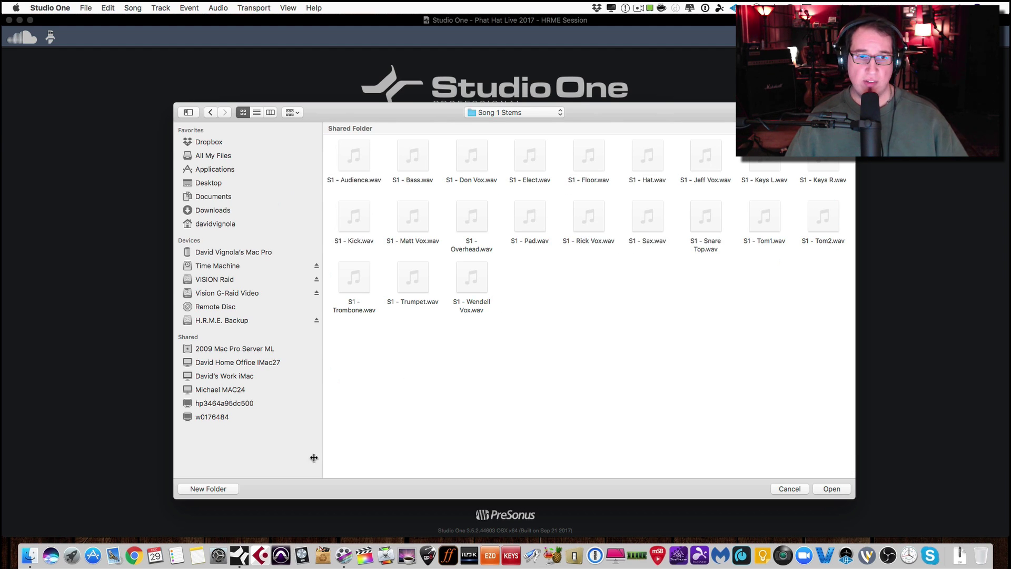
pyautogui.click(831, 487)
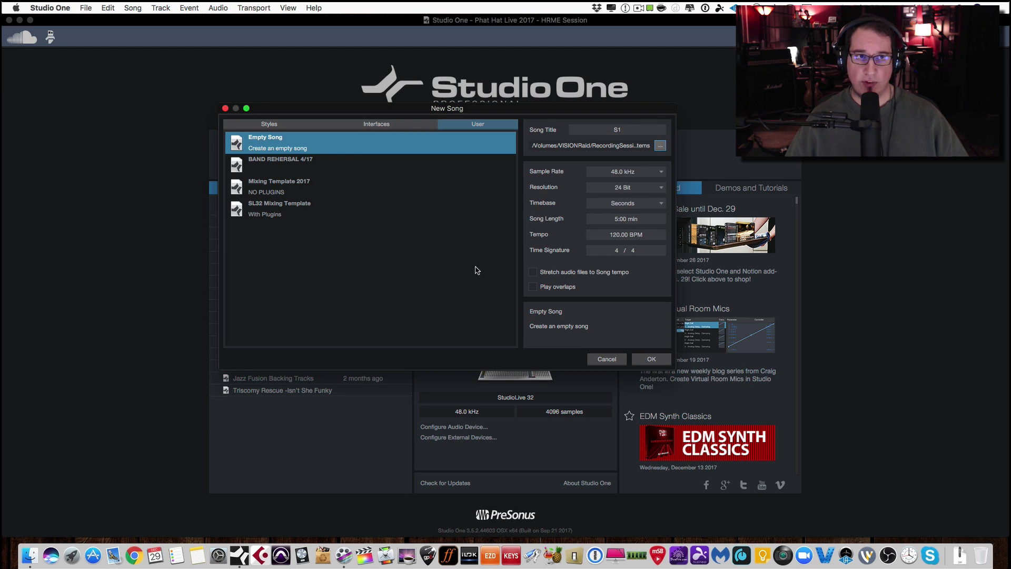
pyautogui.click(652, 361)
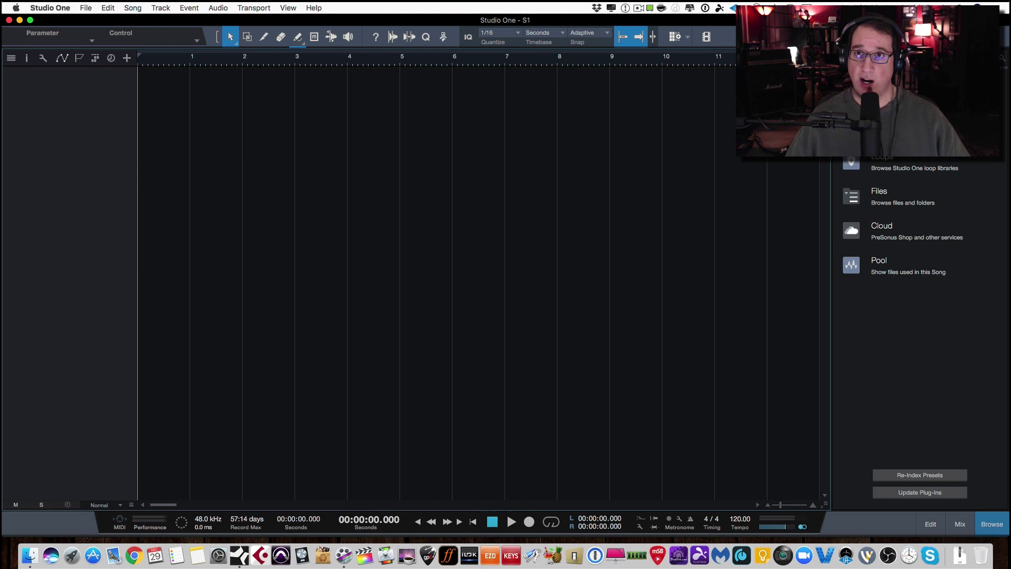
# Step: In the Files browser, expand Volumes > VISION Raid down to the Studio One Songs 2017 folder
pyautogui.click(945, 58)
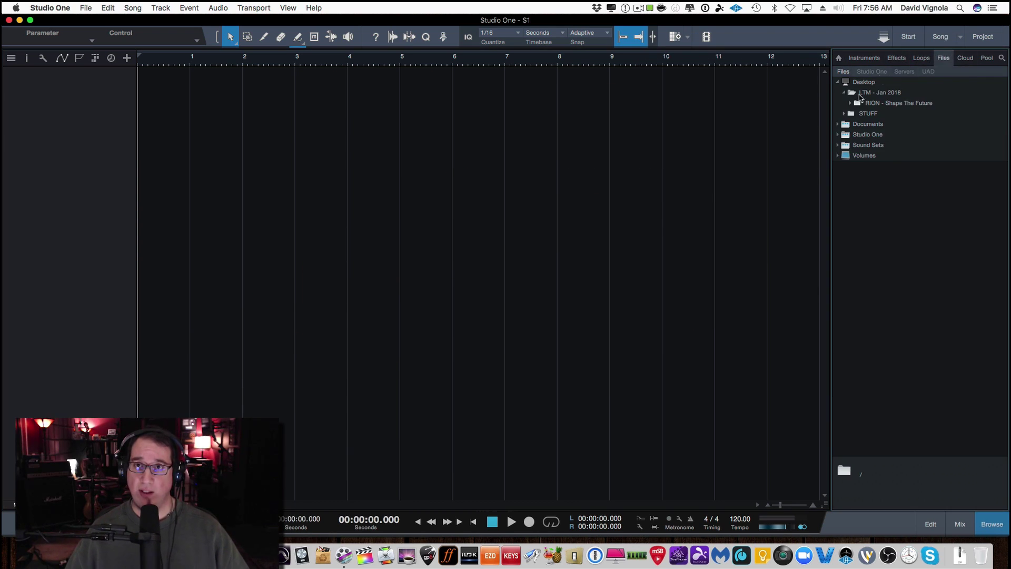
pyautogui.click(839, 157)
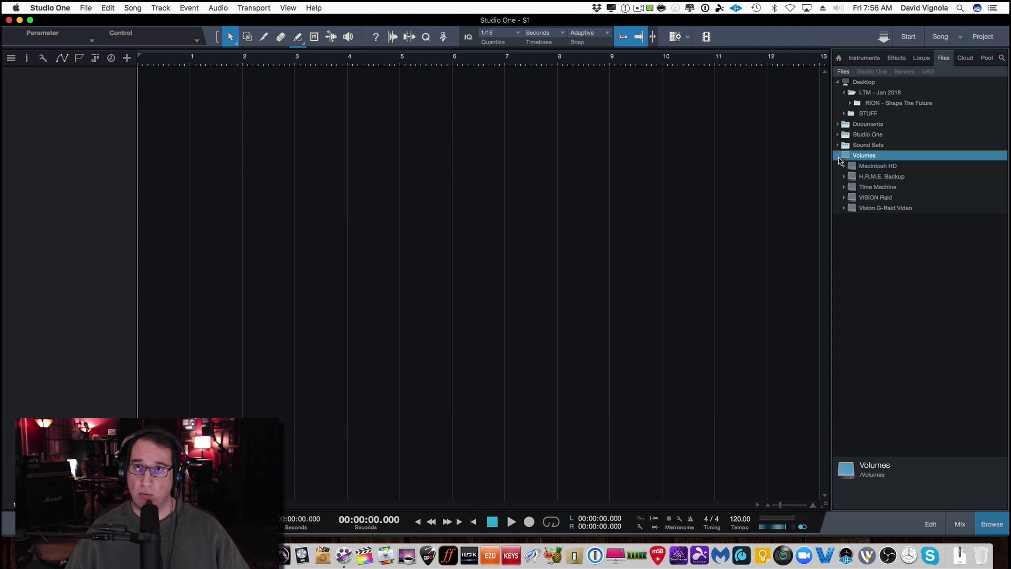
pyautogui.click(845, 198)
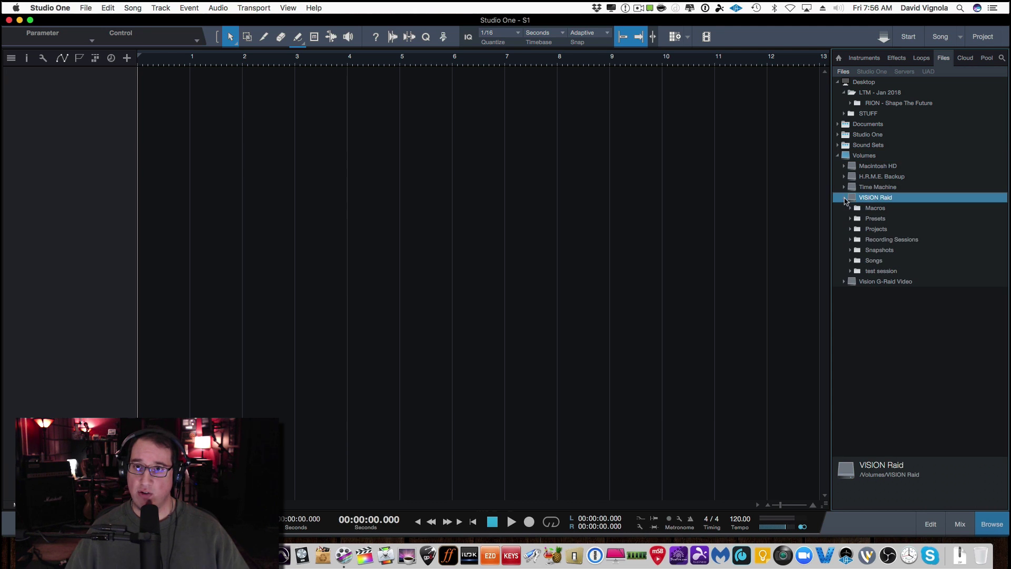
pyautogui.click(851, 240)
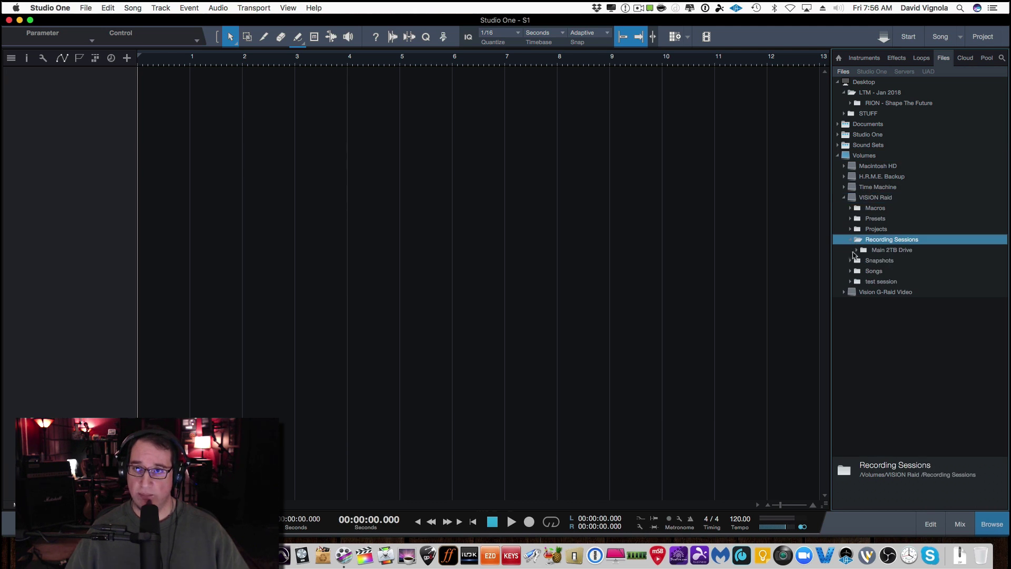
pyautogui.click(856, 251)
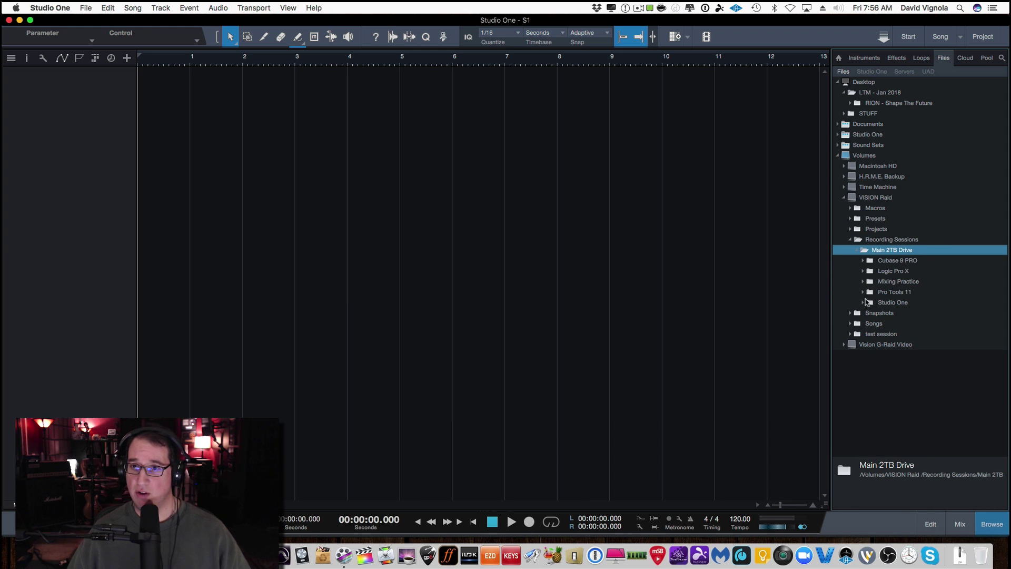
pyautogui.click(864, 302)
pyautogui.click(870, 313)
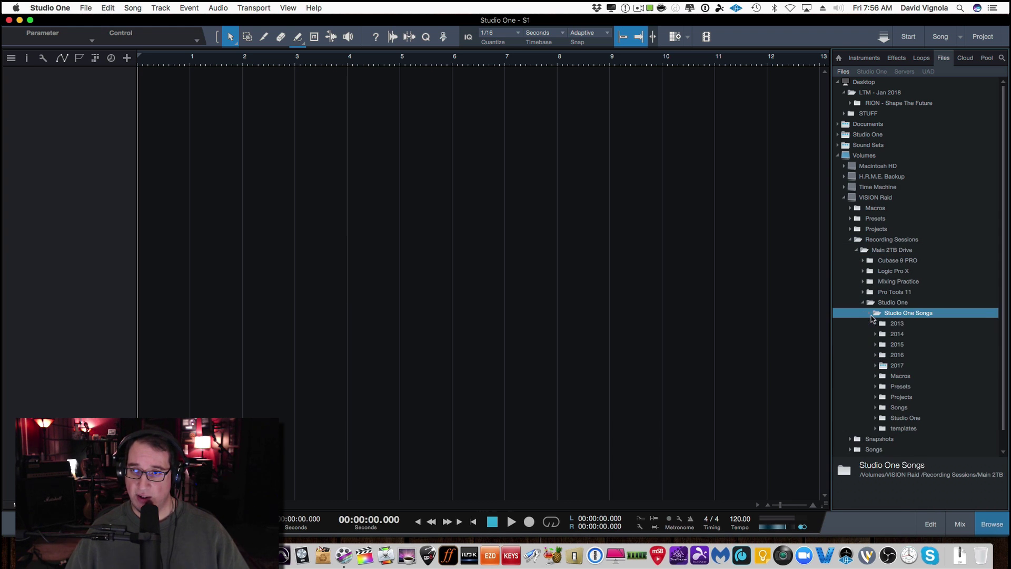
pyautogui.click(876, 366)
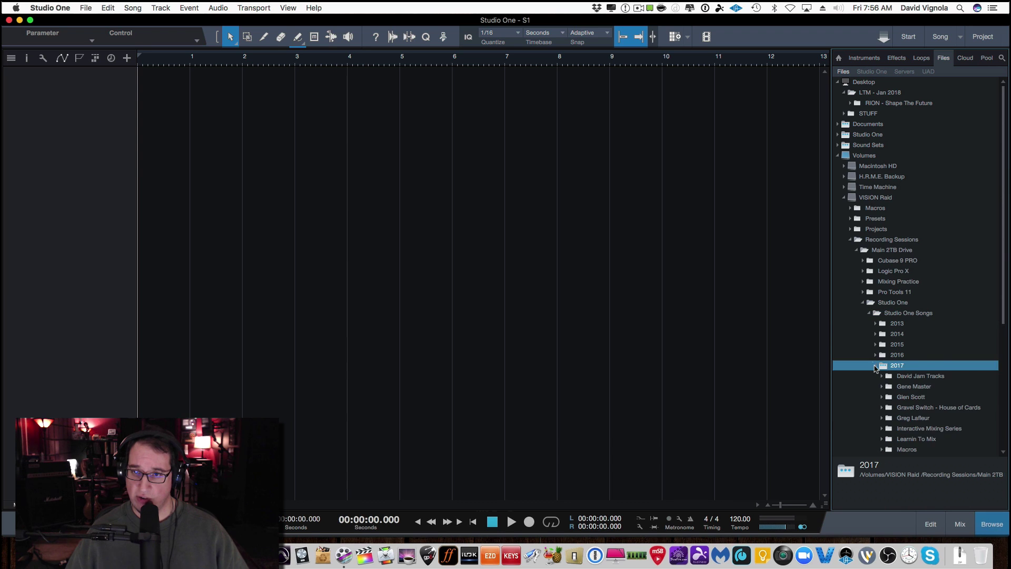
# Step: Open the Phat Hat session's Song 1 Stems folder and select S1 - Audience.wav through S1 - Wendell Vox.wav
pyautogui.scroll(-3, 874, 366)
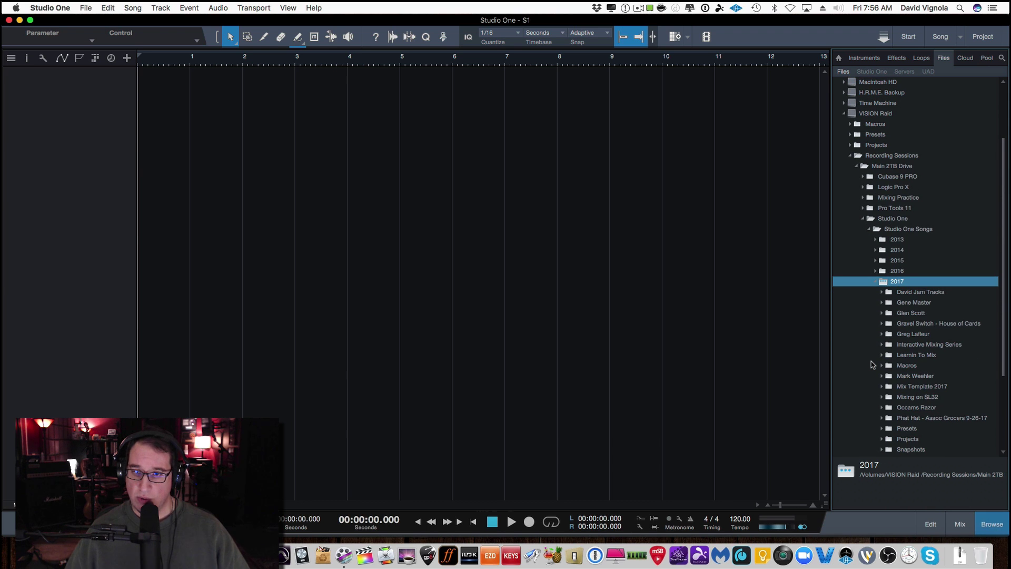
pyautogui.scroll(-2, 872, 365)
pyautogui.click(883, 389)
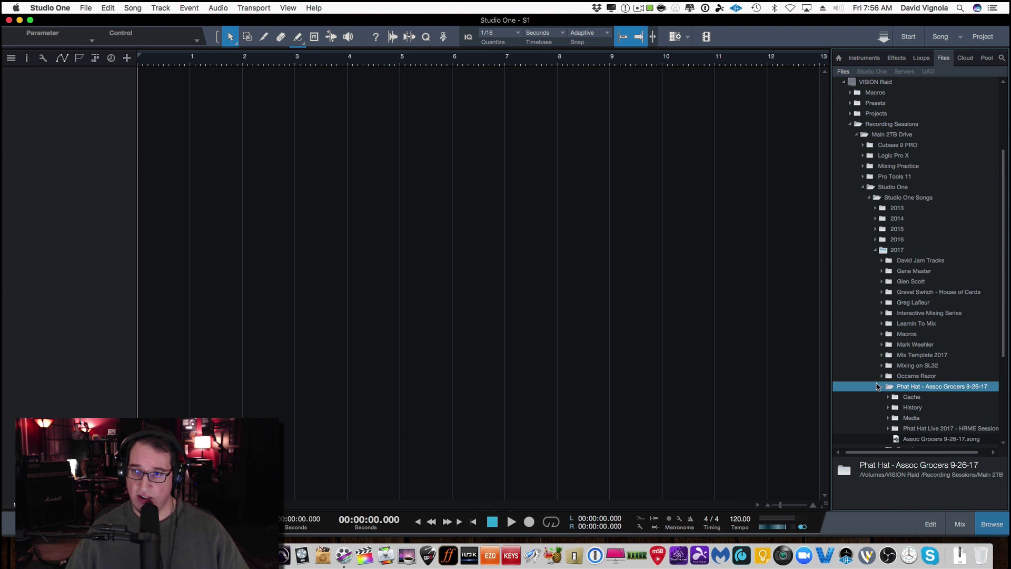
pyautogui.scroll(-3, 880, 387)
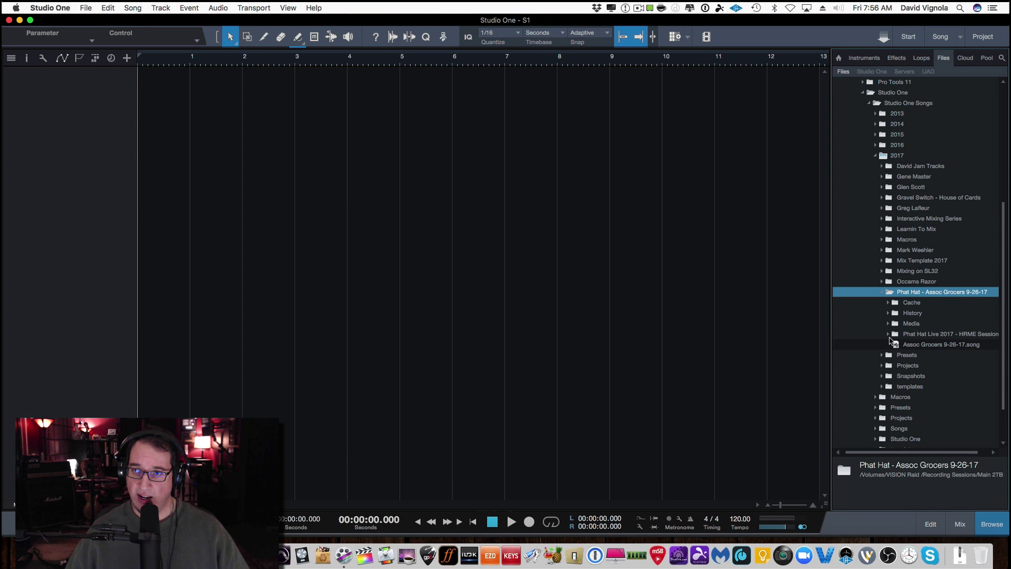
pyautogui.click(889, 336)
pyautogui.scroll(-2, 883, 355)
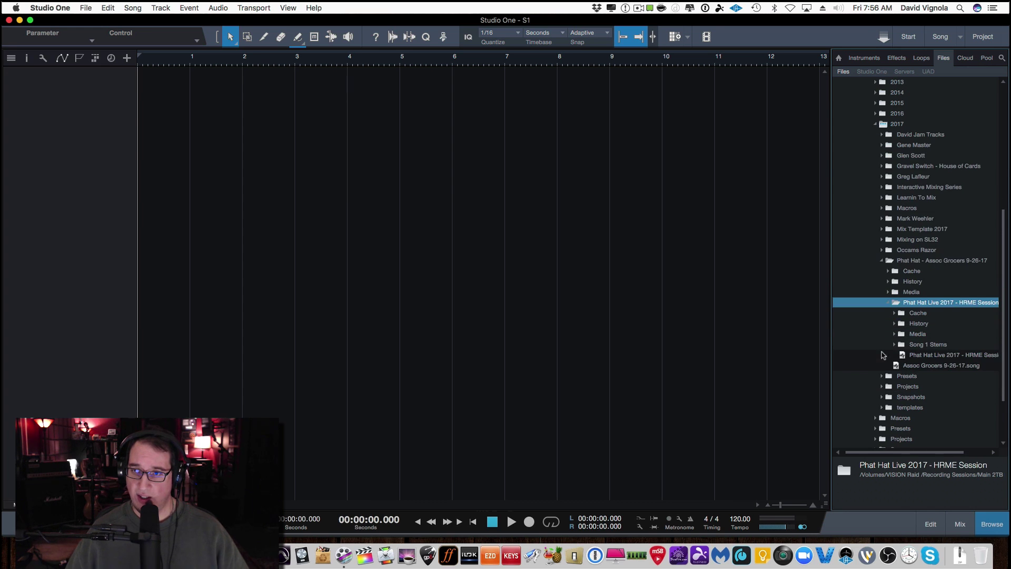
pyautogui.click(895, 346)
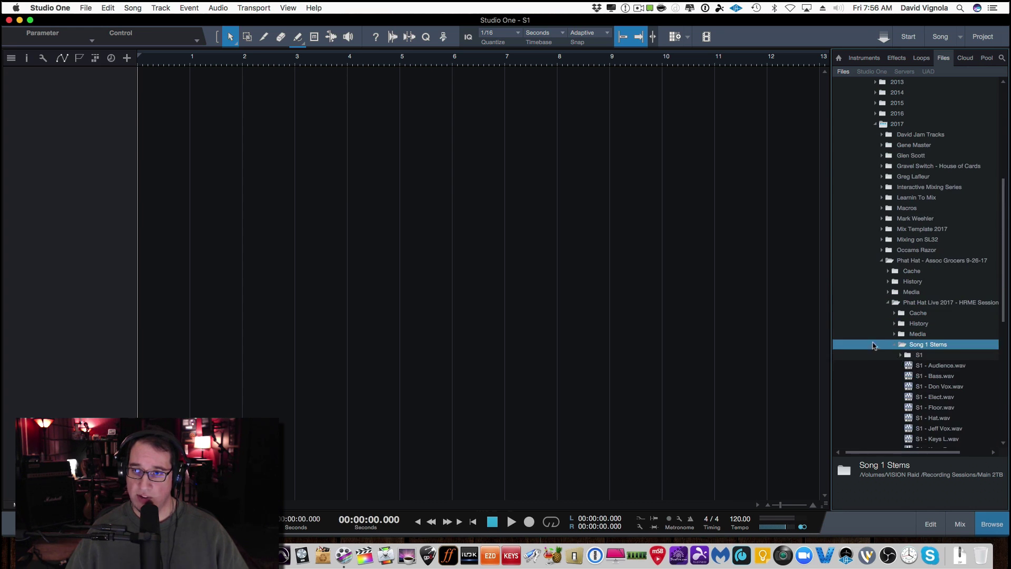
pyautogui.scroll(-10, 873, 346)
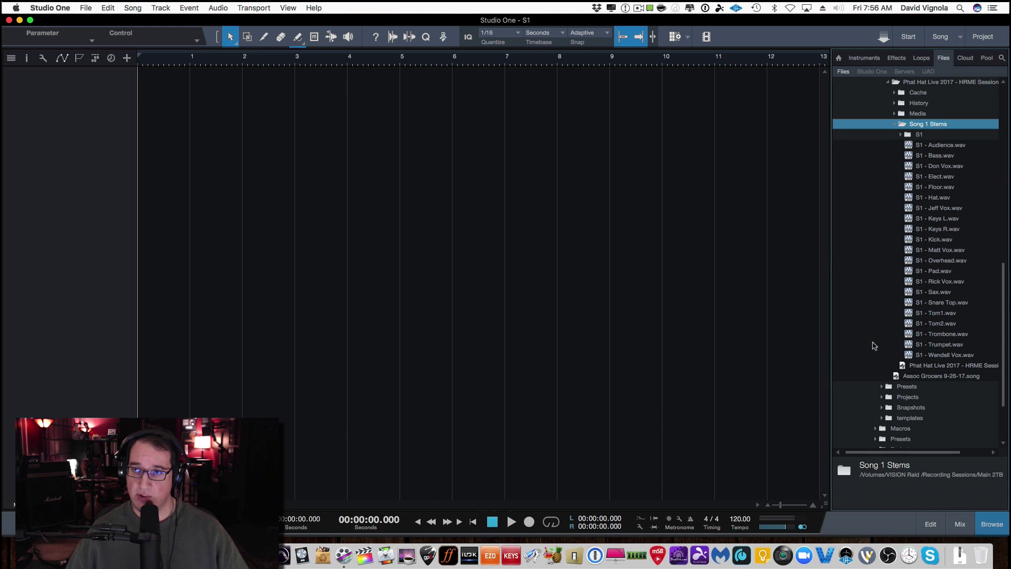
pyautogui.click(930, 148)
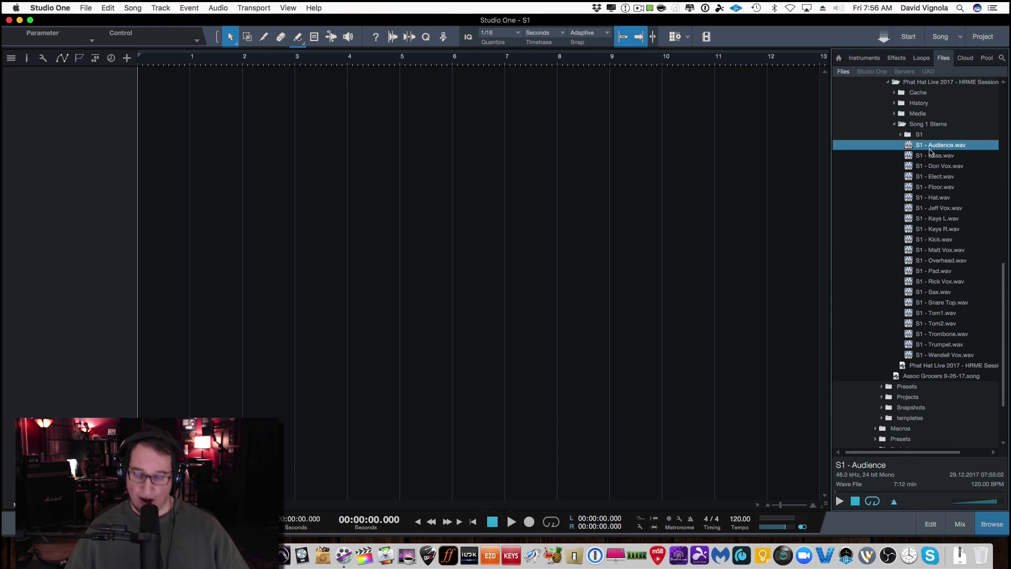
pyautogui.keyDown('shift'); pyautogui.click(936, 355); pyautogui.keyUp('shift')
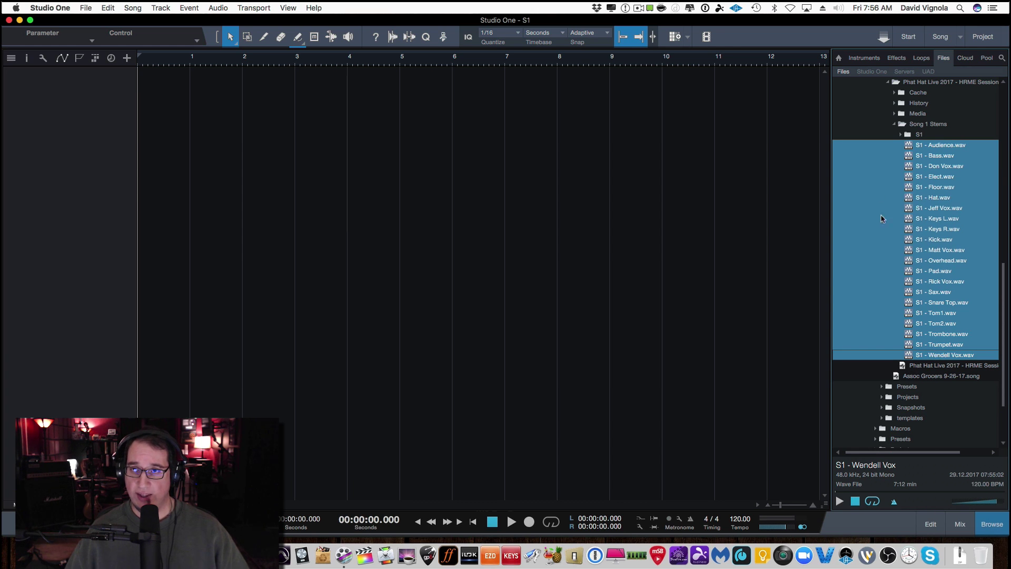
# Step: Drag the selected stems into S1 as 21 tracks, then show the mixer below with all tracks visible
pyautogui.moveTo(877, 149); pyautogui.dragTo(156, 153)
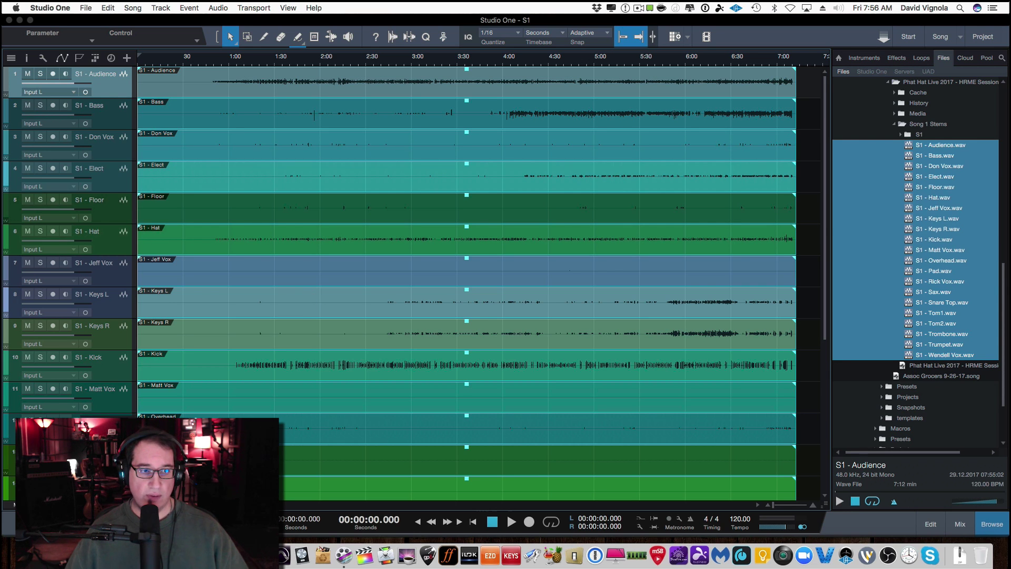
pyautogui.press('z')
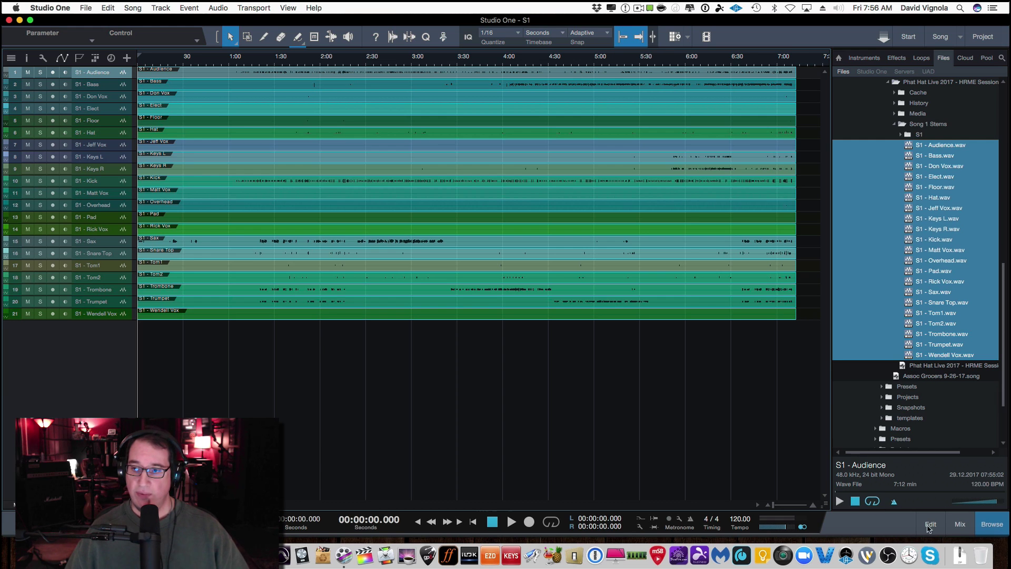
pyautogui.click(991, 525)
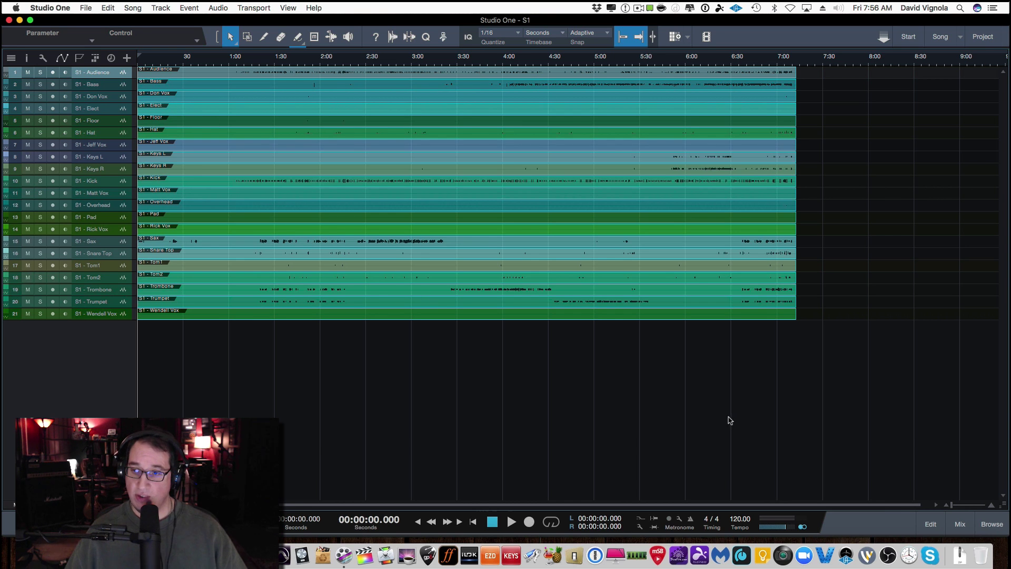
pyautogui.click(960, 524)
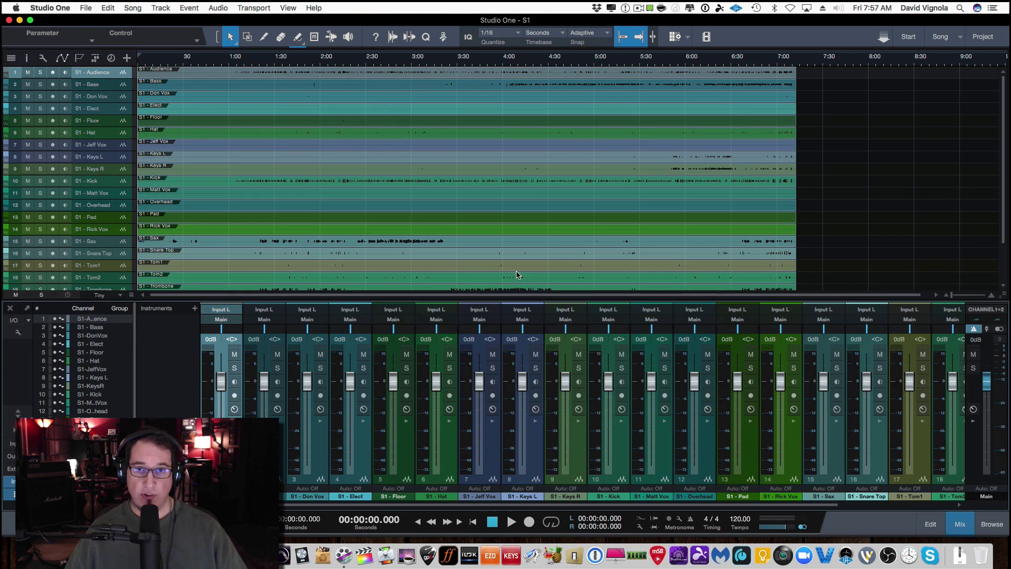
pyautogui.moveTo(508, 301); pyautogui.dragTo(503, 359)
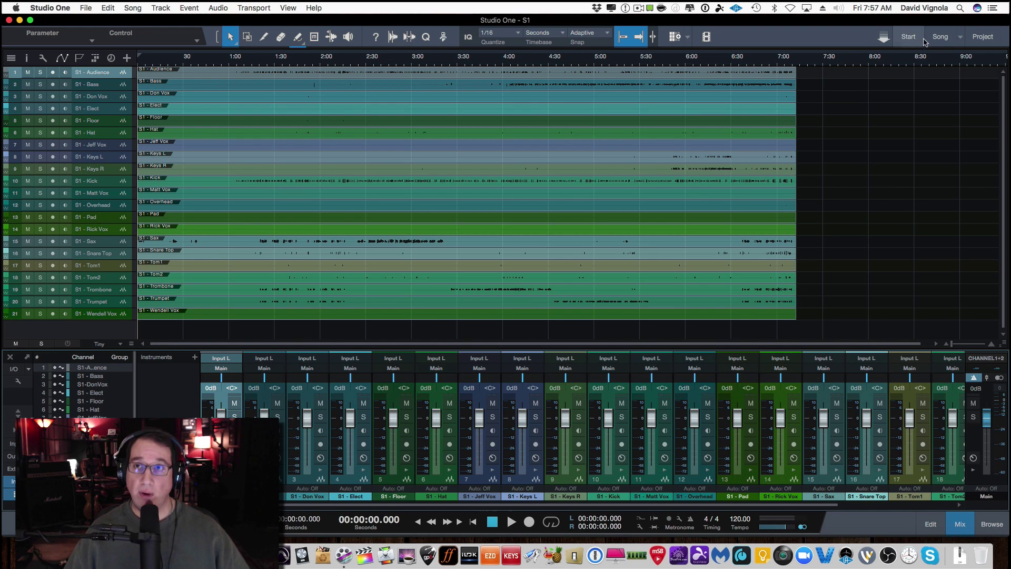
# Step: Switch to the Phat Hat Live 2017 - HRME Session song and place its Start and End markers near 7:13 and 13:50
pyautogui.click(961, 38)
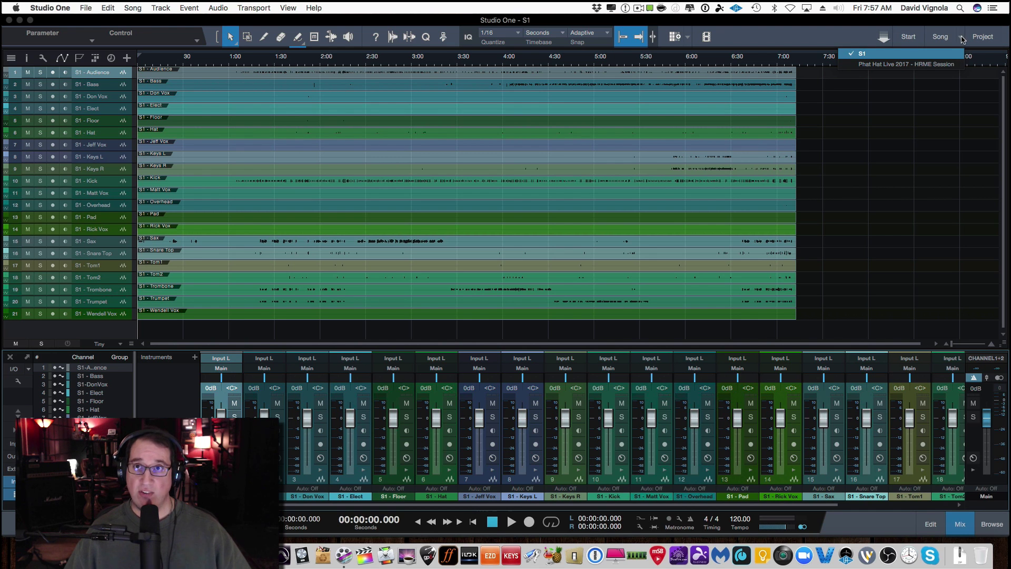
pyautogui.click(906, 64)
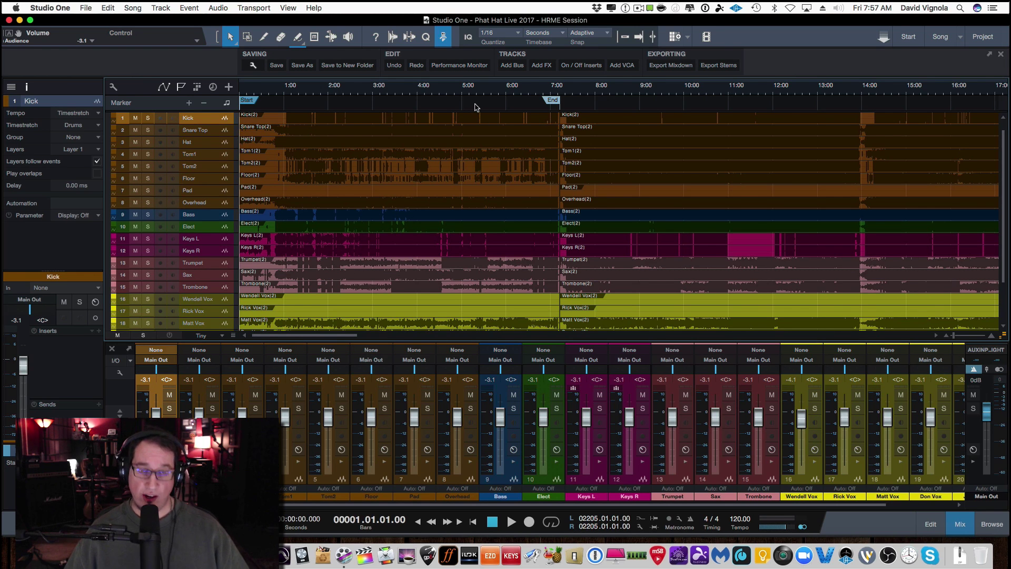
pyautogui.hscroll(5, 466, 116)
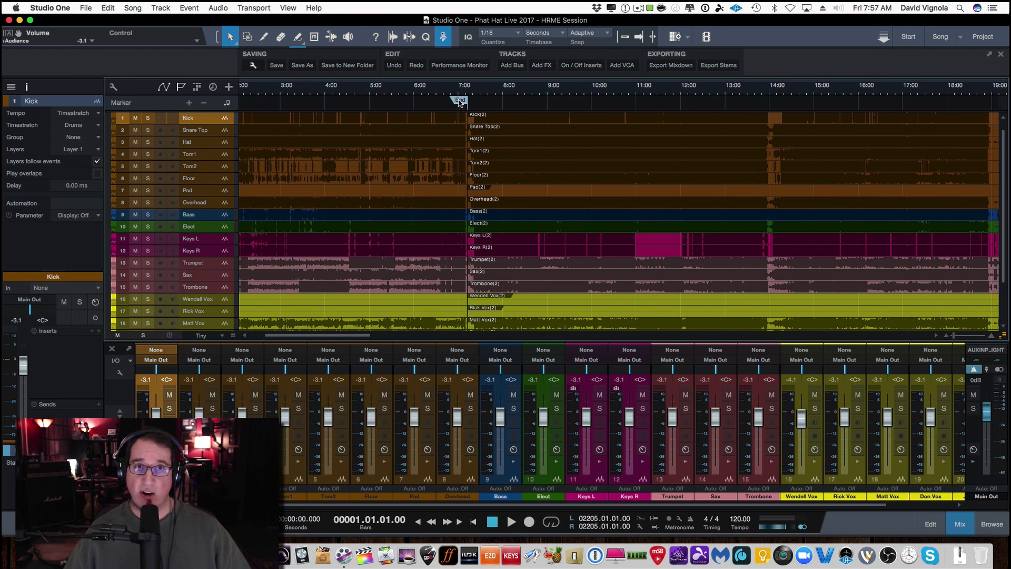
pyautogui.moveTo(460, 103)
pyautogui.mouseDown()
pyautogui.moveTo(775, 103)
pyautogui.moveTo(764, 103)
pyautogui.mouseUp()
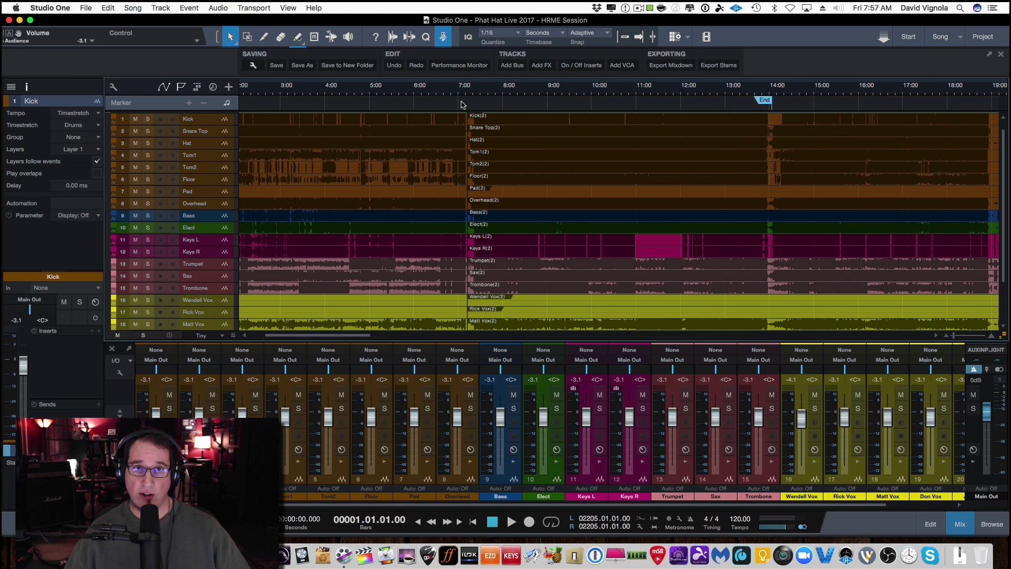
pyautogui.hscroll(-5, 461, 105)
pyautogui.moveTo(246, 100)
pyautogui.mouseDown()
pyautogui.moveTo(564, 109)
pyautogui.moveTo(527, 103)
pyautogui.mouseUp()
# Step: Move the song End marker back to about 13:57
pyautogui.scroll(2, 564, 111)
pyautogui.scroll(5, 564, 110)
pyautogui.hscroll(5, 631, 127)
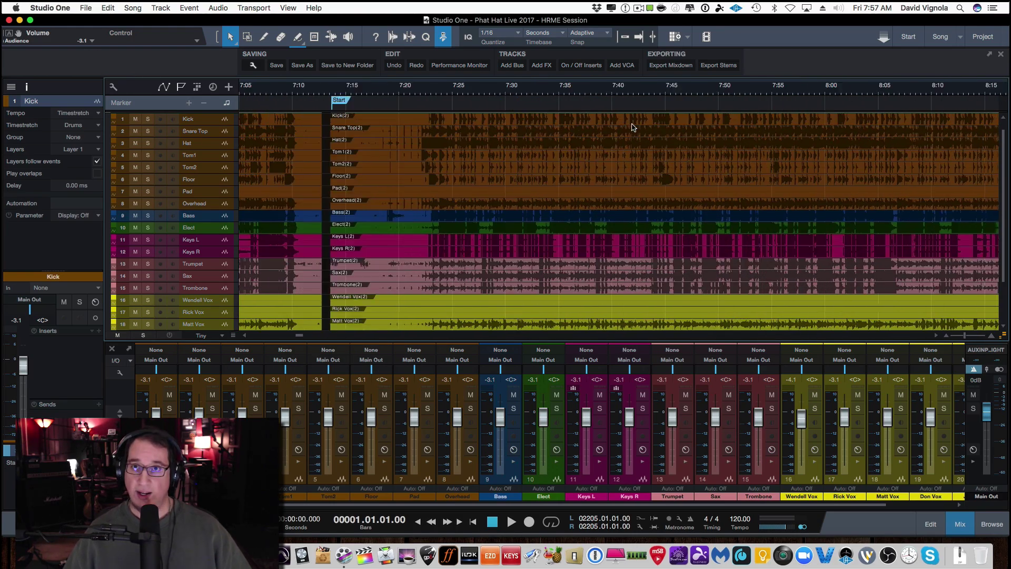
pyautogui.hscroll(15, 632, 127)
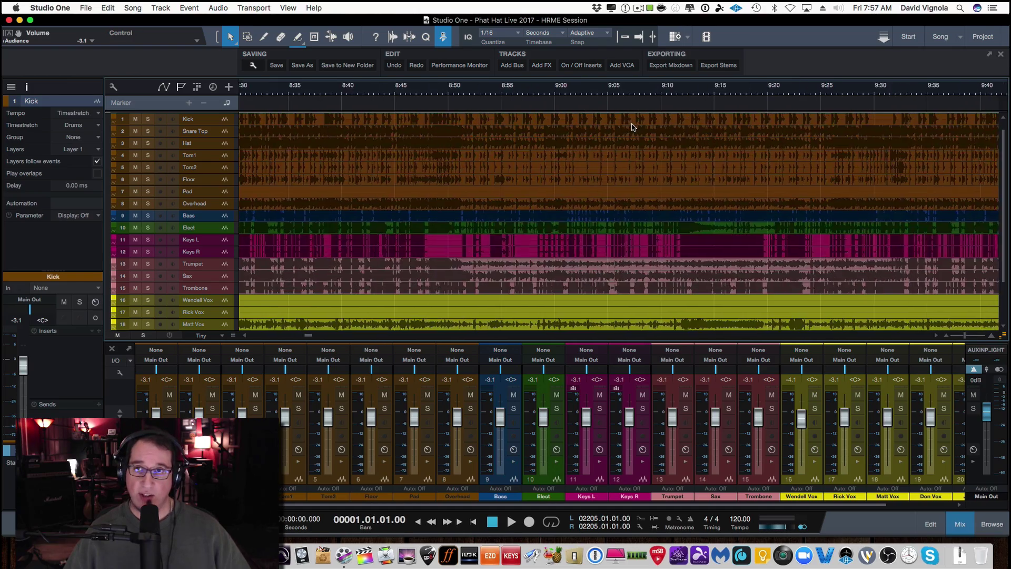
pyautogui.hscroll(14, 632, 128)
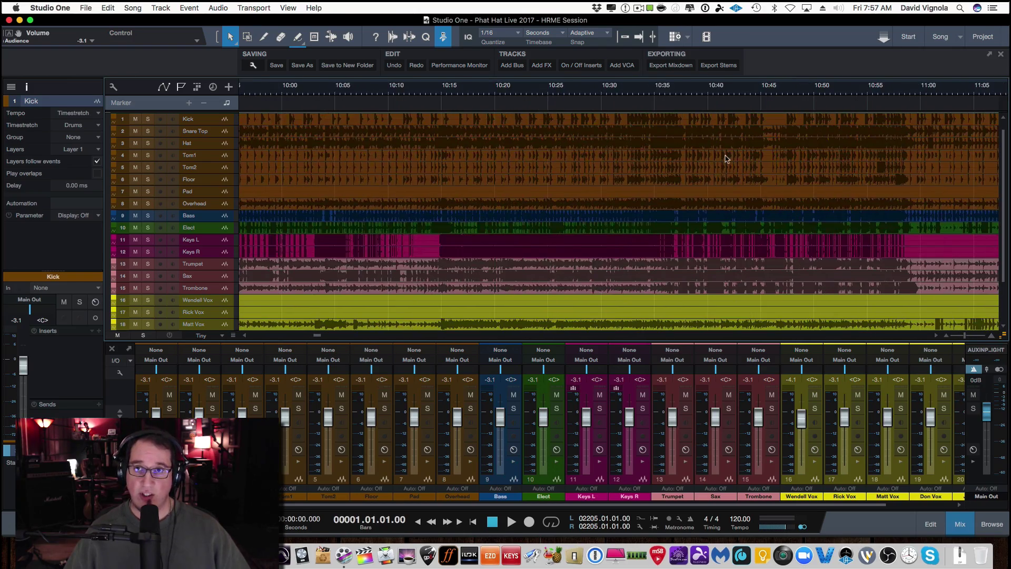
pyautogui.hscroll(19, 725, 158)
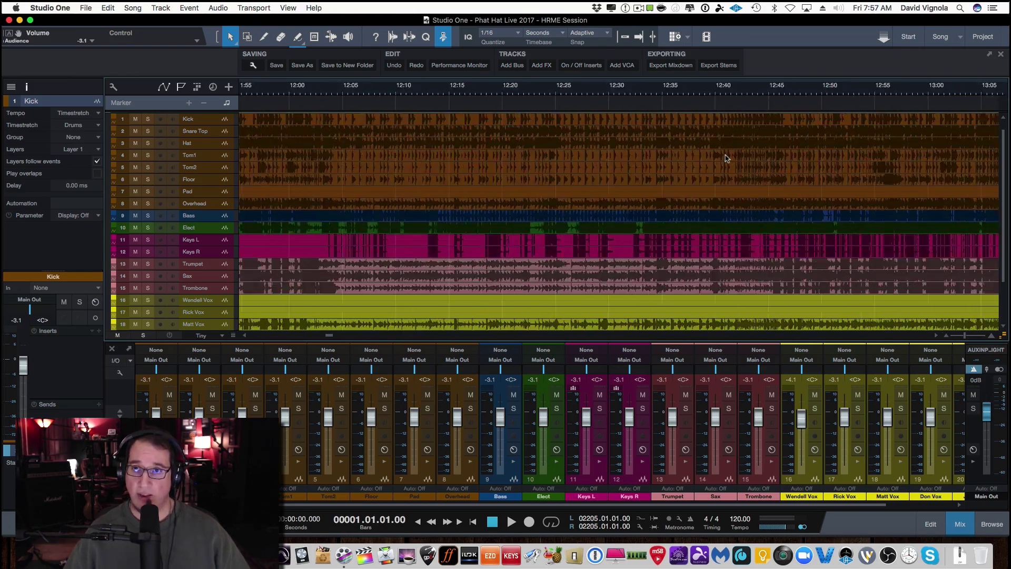
pyautogui.hscroll(20, 725, 158)
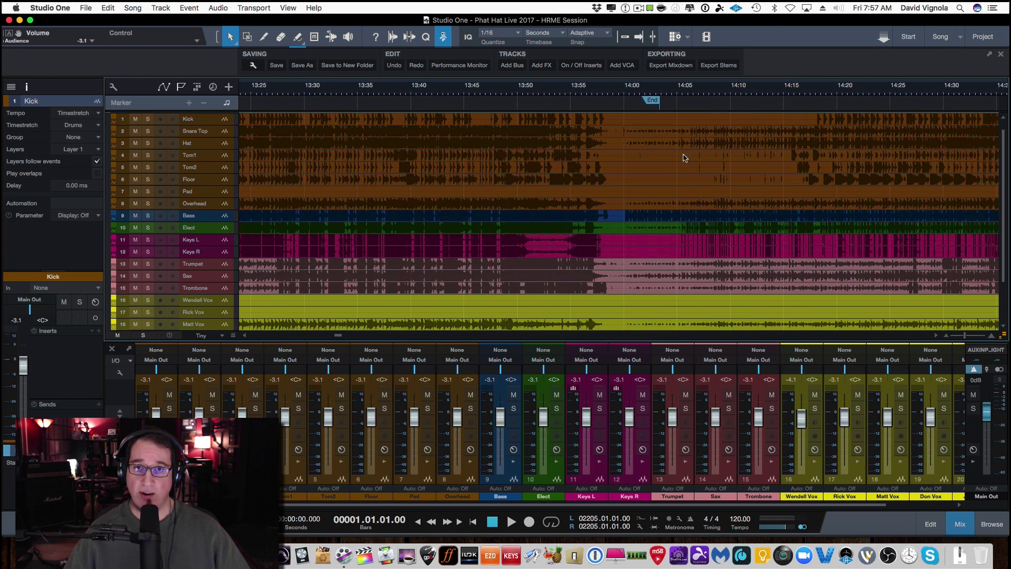
pyautogui.moveTo(651, 104); pyautogui.dragTo(605, 102)
pyautogui.scroll(-2, 590, 151)
pyautogui.scroll(3, 590, 152)
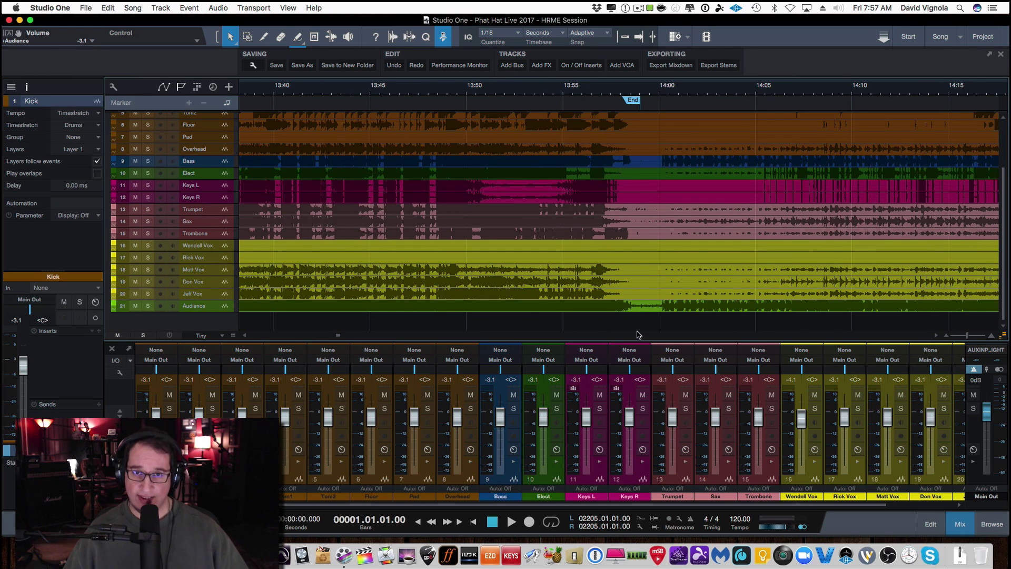
# Step: Split all tracks at the End marker near 13:59 and shift the later parts right to leave a gap
pyautogui.scroll(3, 637, 221)
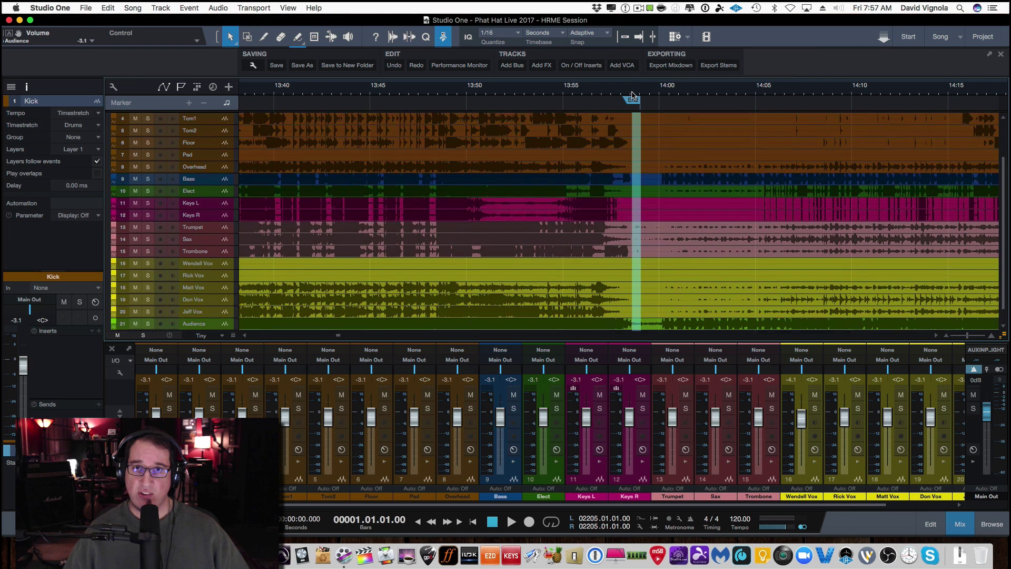
pyautogui.press('super+a')
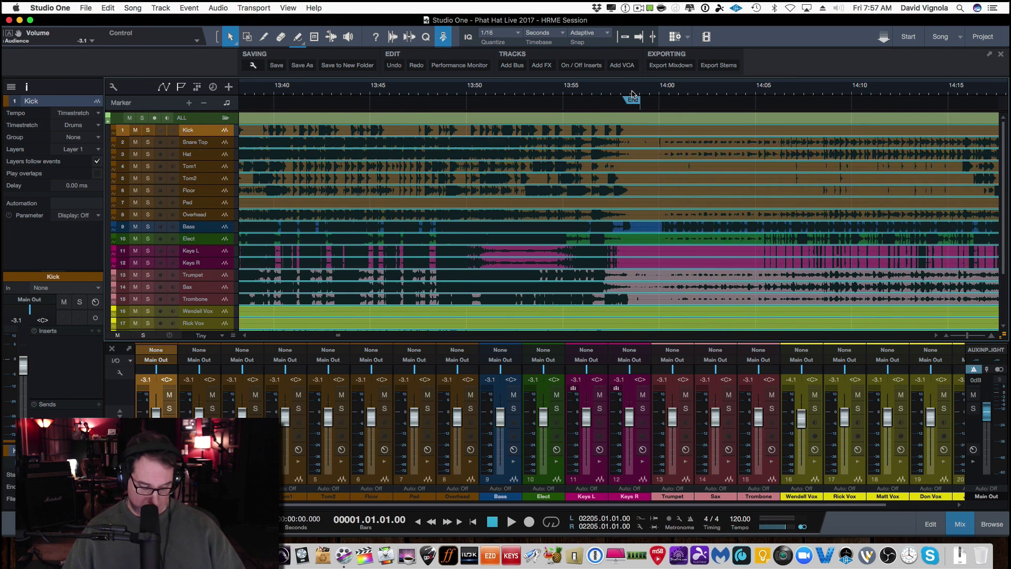
pyautogui.press('3')
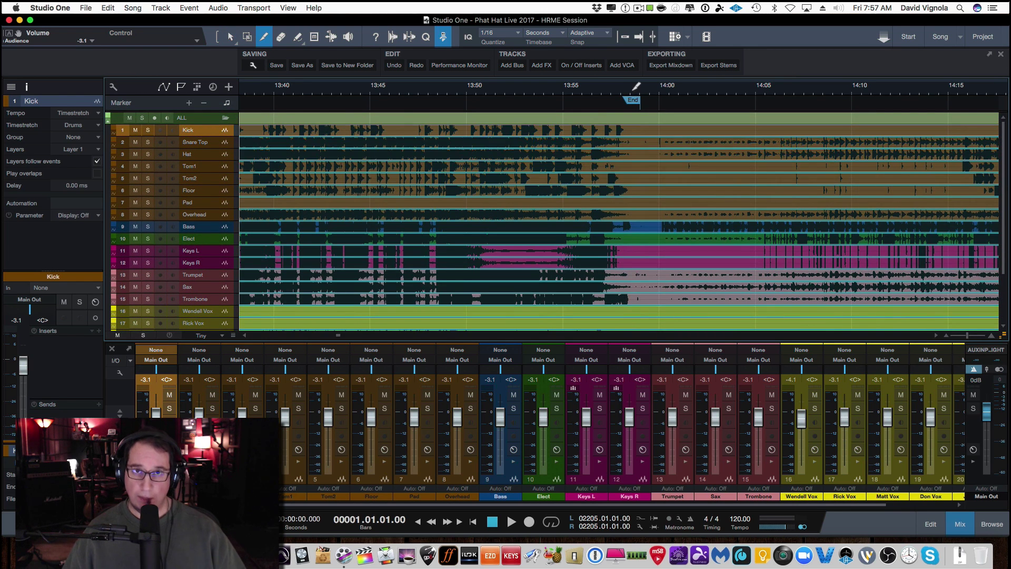
pyautogui.click(647, 131)
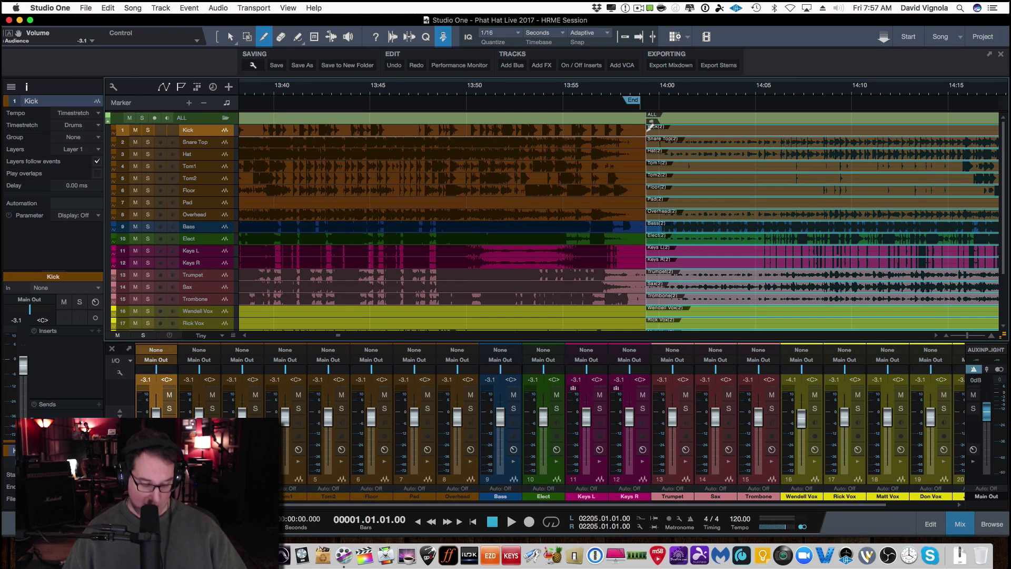
pyautogui.press('1')
pyautogui.moveTo(647, 131)
pyautogui.mouseDown()
pyautogui.moveTo(709, 131)
pyautogui.moveTo(683, 132)
pyautogui.mouseUp()
pyautogui.click(634, 103)
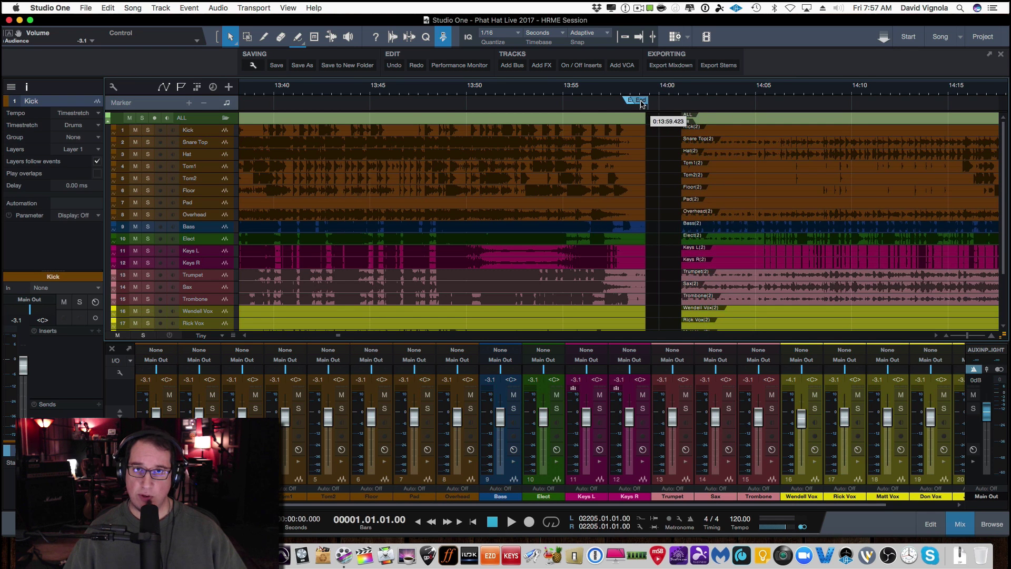
# Step: Zoom out to frame the 7:13–13:59 song span and place the playhead near 9:48
pyautogui.press('w')
pyautogui.press('w')
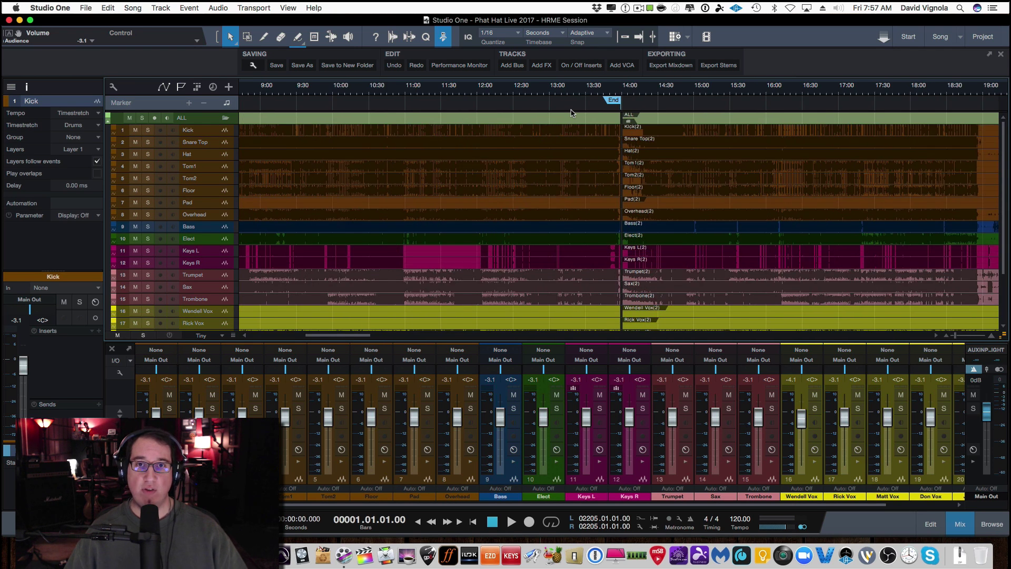
pyautogui.press('w')
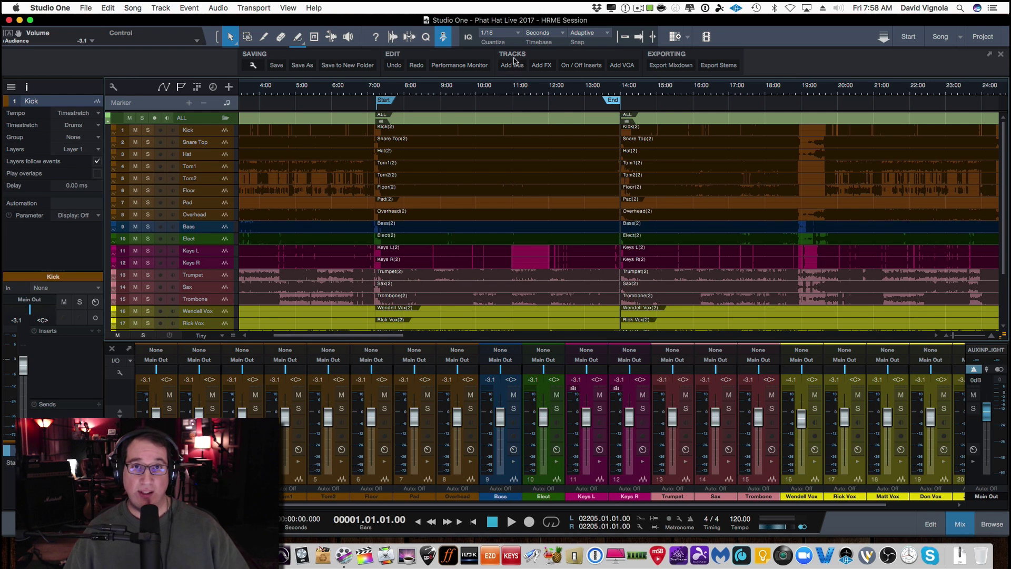
pyautogui.click(469, 90)
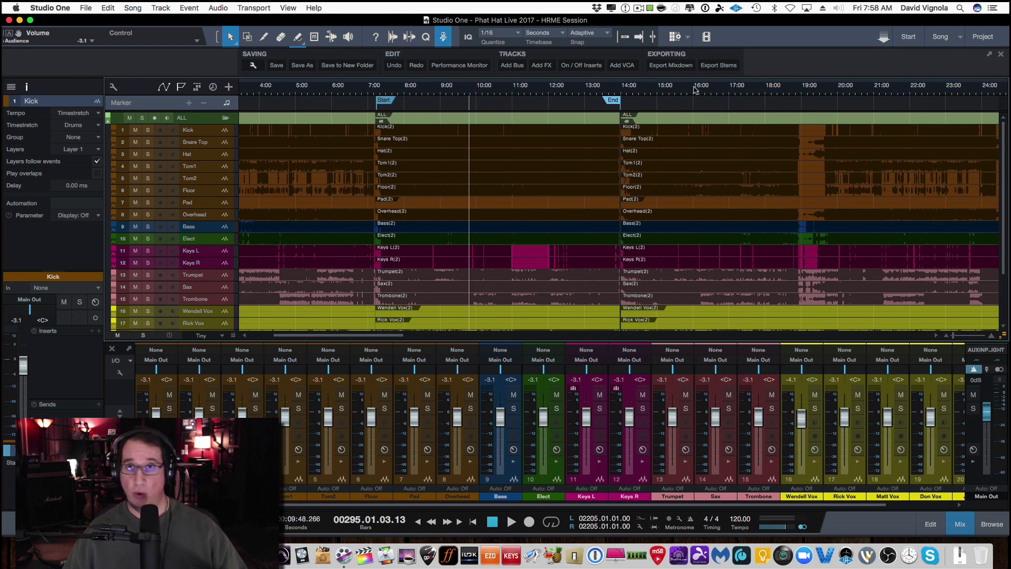
# Step: In Export Stems, switch Sources to Tracks, visit the Filename Prefix field, and cancel without exporting
pyautogui.click(714, 66)
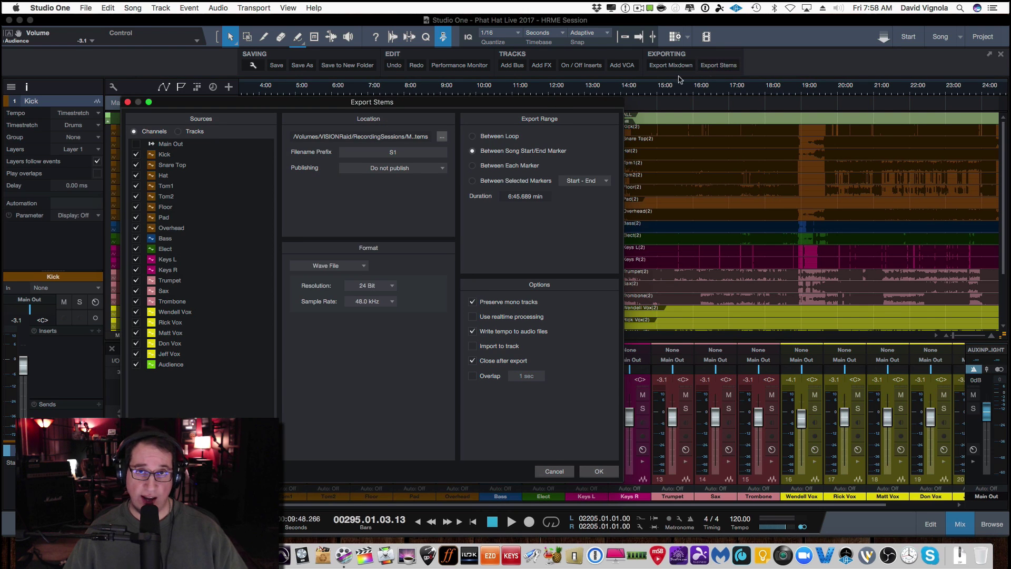
pyautogui.click(554, 471)
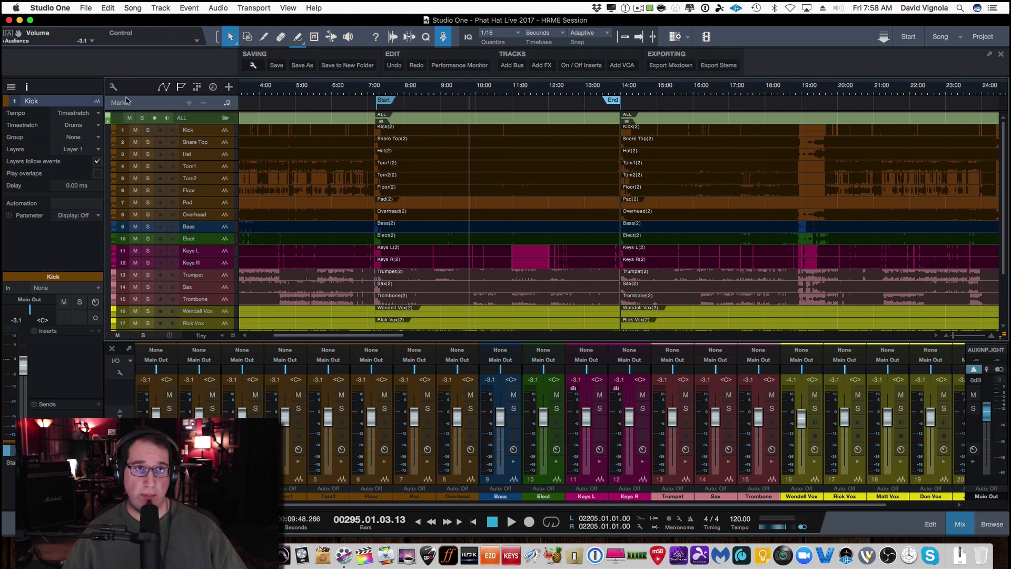
pyautogui.click(133, 8)
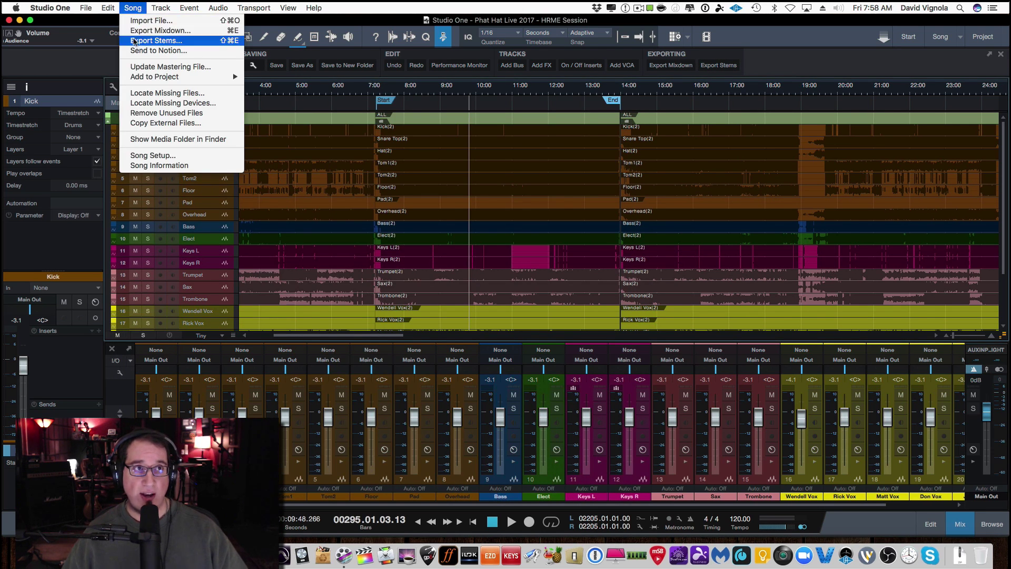
pyautogui.click(135, 40)
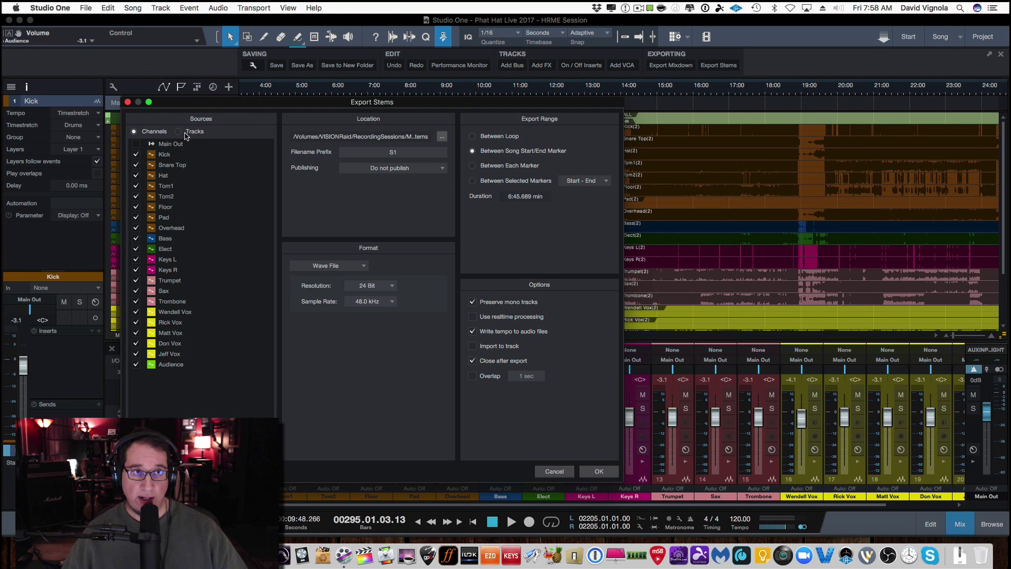
pyautogui.click(179, 131)
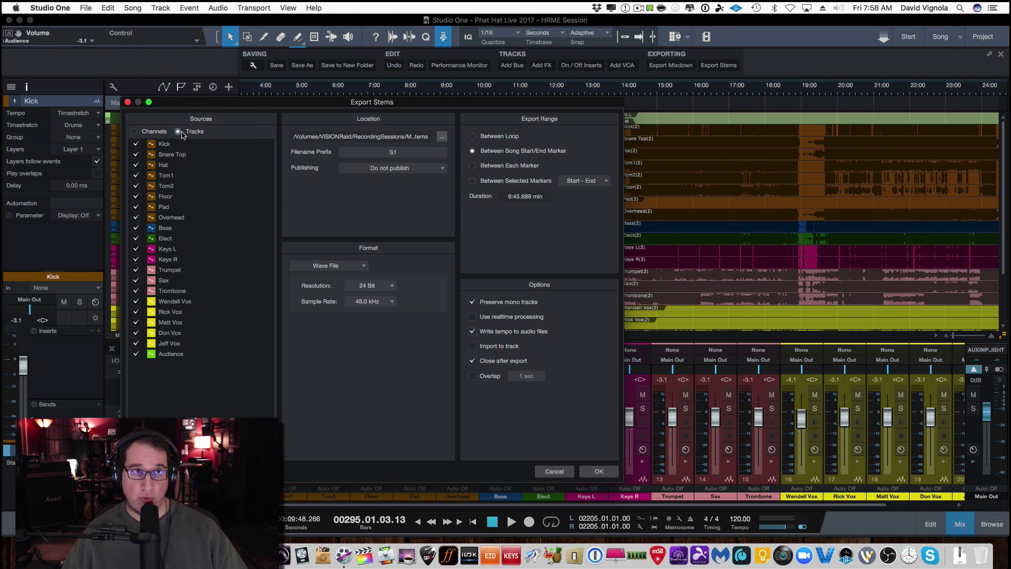
pyautogui.click(397, 152)
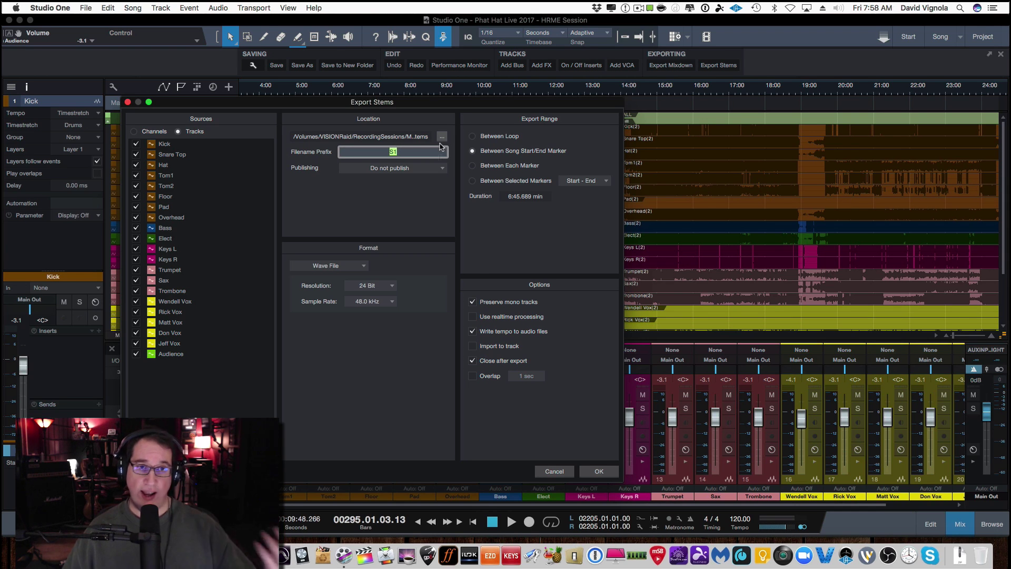
pyautogui.click(547, 471)
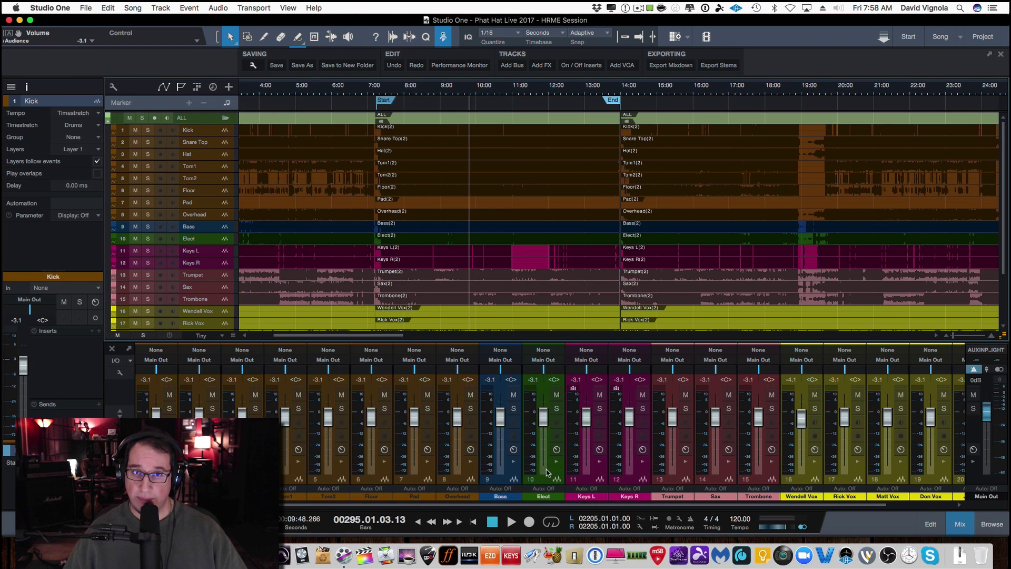